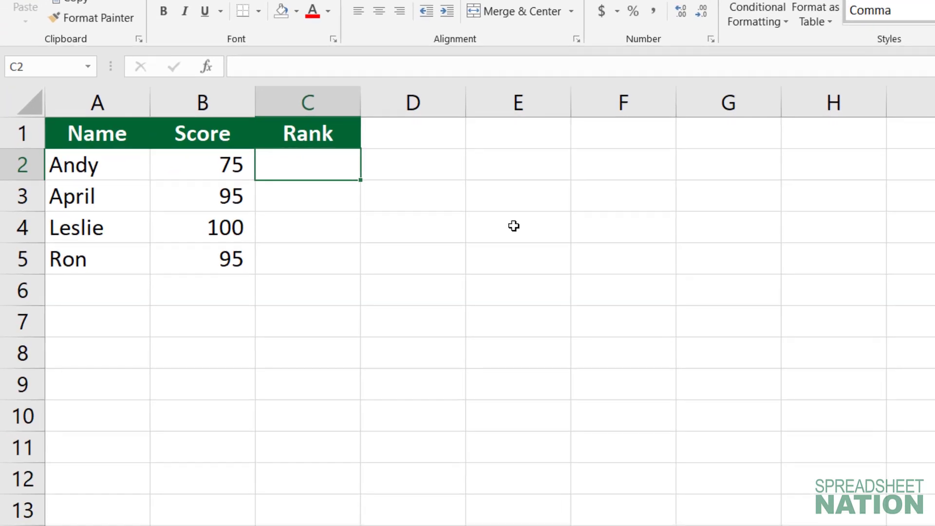
Enter =RANK.EQ(B2,$B$2:$B$5,) in C2 and fill the formula down through C5.
{"action": "type", "text": "=rank"}
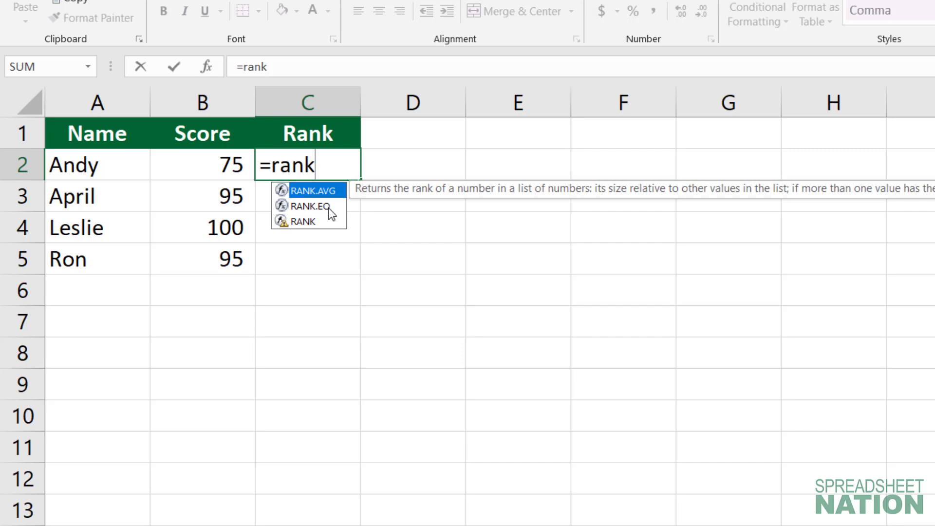
{"action": "double_click", "coordinate": [329, 208]}
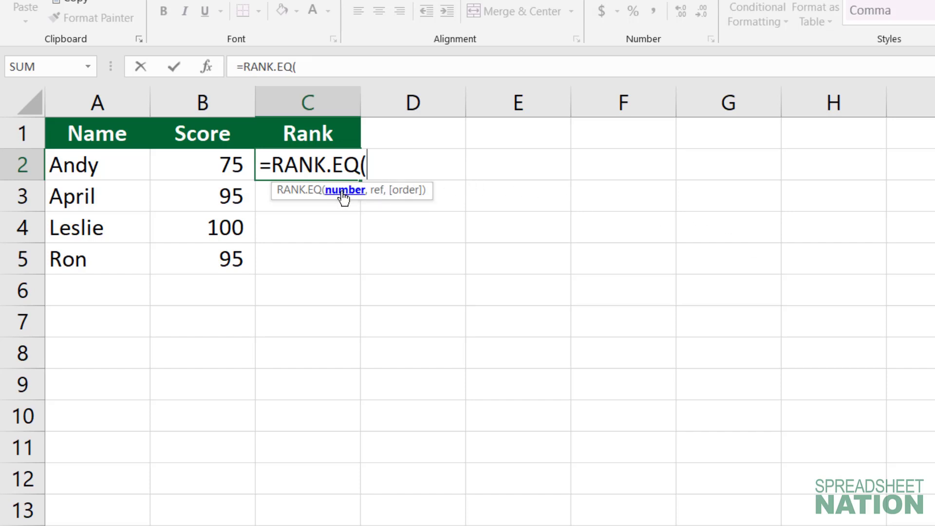
{"action": "left_click", "coordinate": [223, 165]}
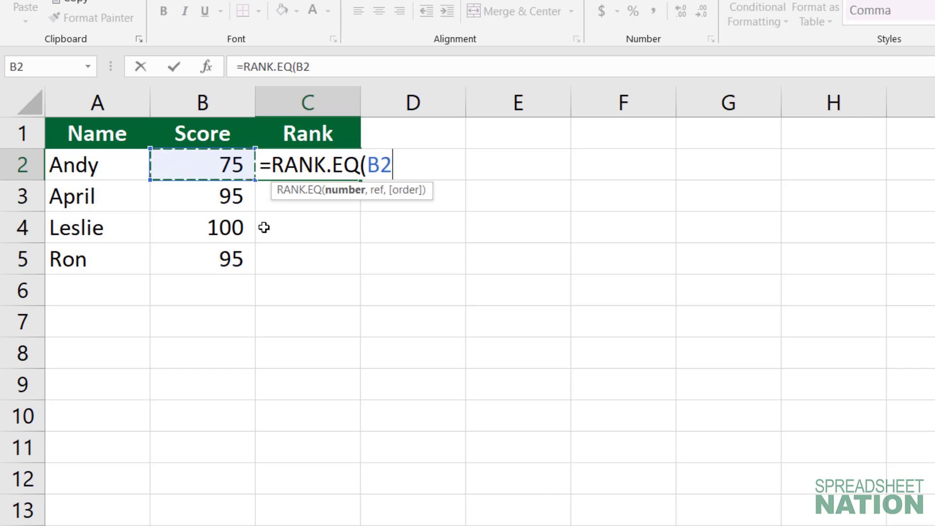
{"action": "type", "text": ","}
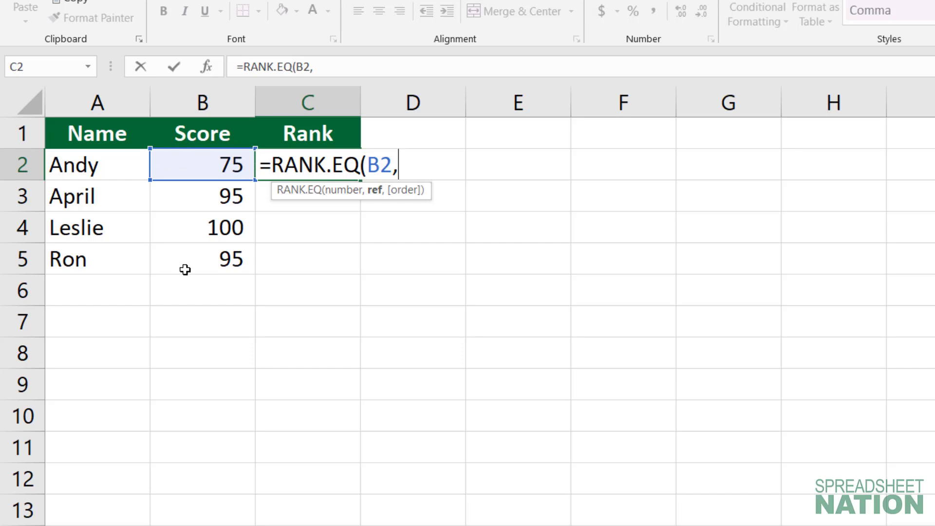
{"action": "left_click", "coordinate": [196, 162]}
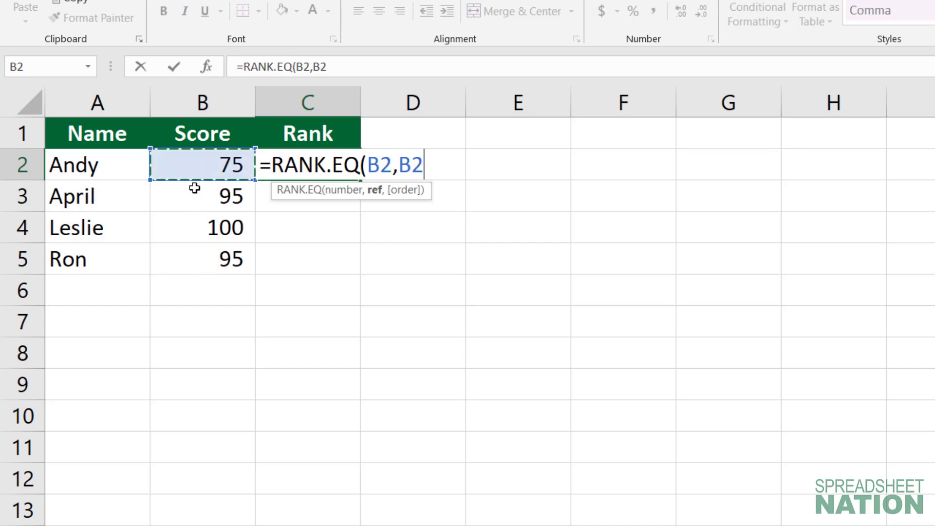
{"action": "left_click_drag", "start_coordinate": [194, 188], "coordinate": [188, 255]}
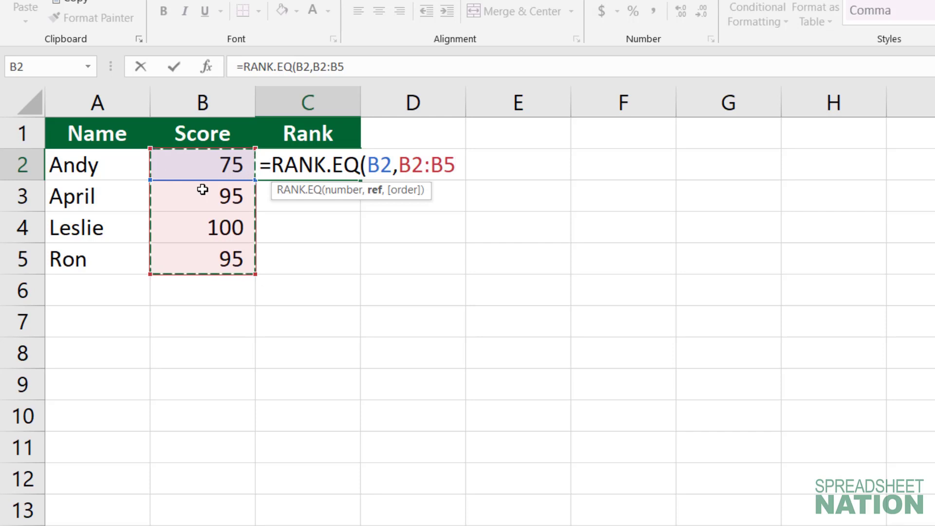
{"action": "key", "text": "F4"}
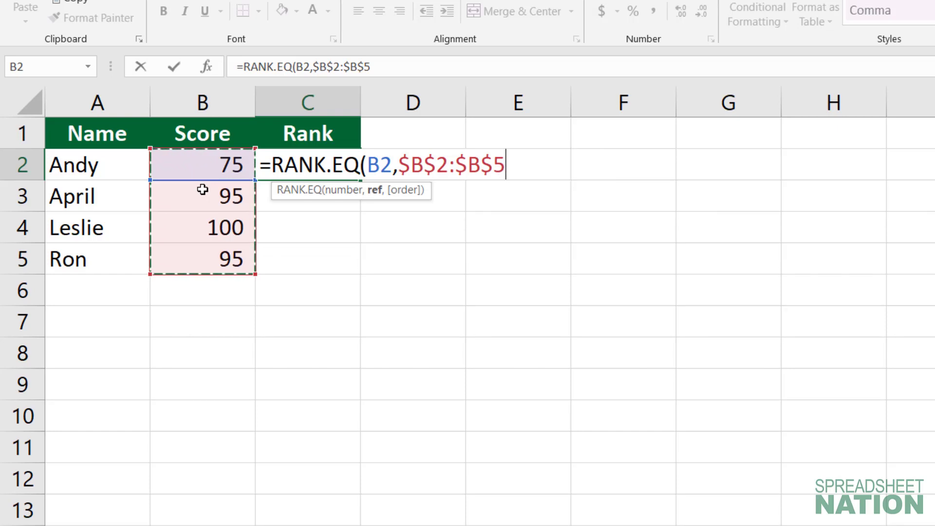
{"action": "type", "text": ","}
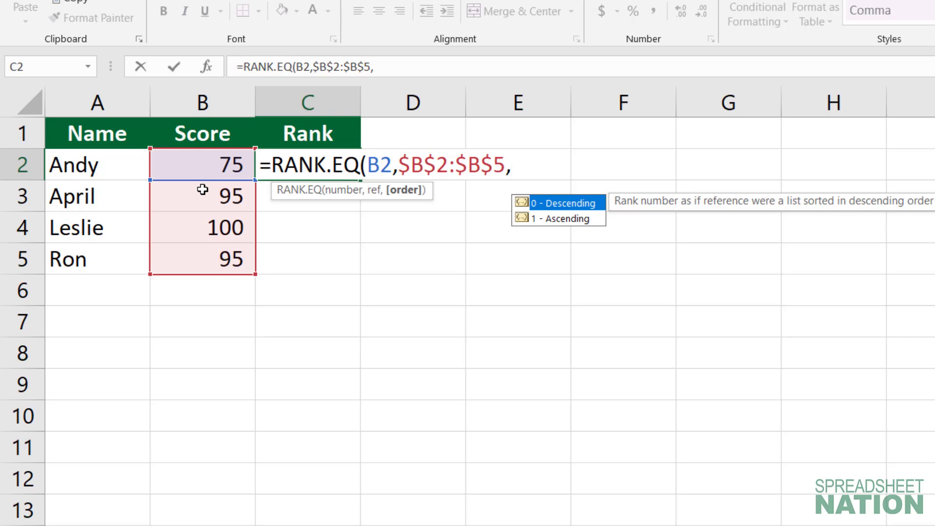
{"action": "type", "text": ")"}
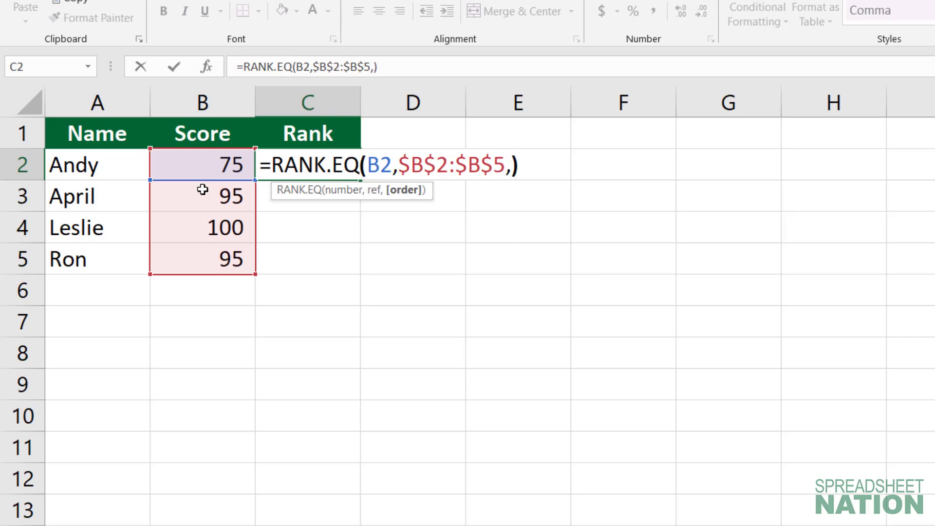
{"action": "key", "text": "Return"}
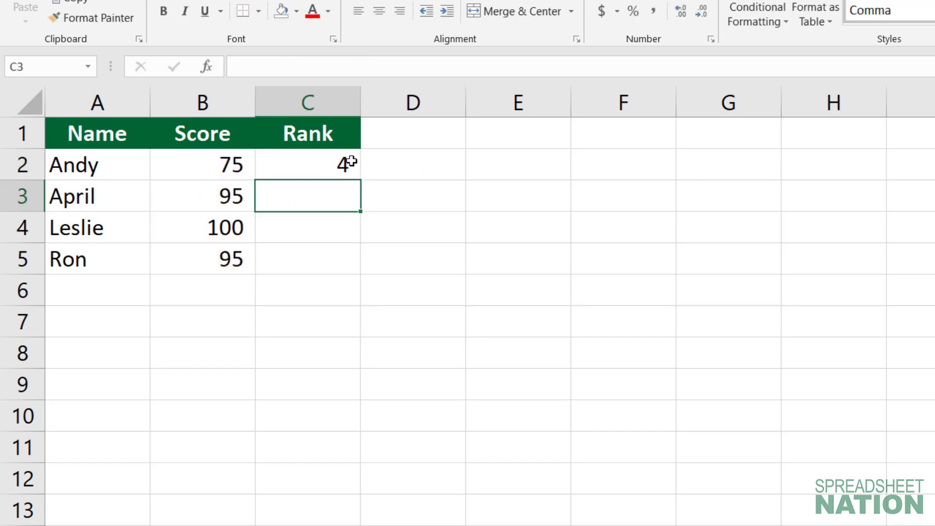
{"action": "left_click", "coordinate": [352, 165]}
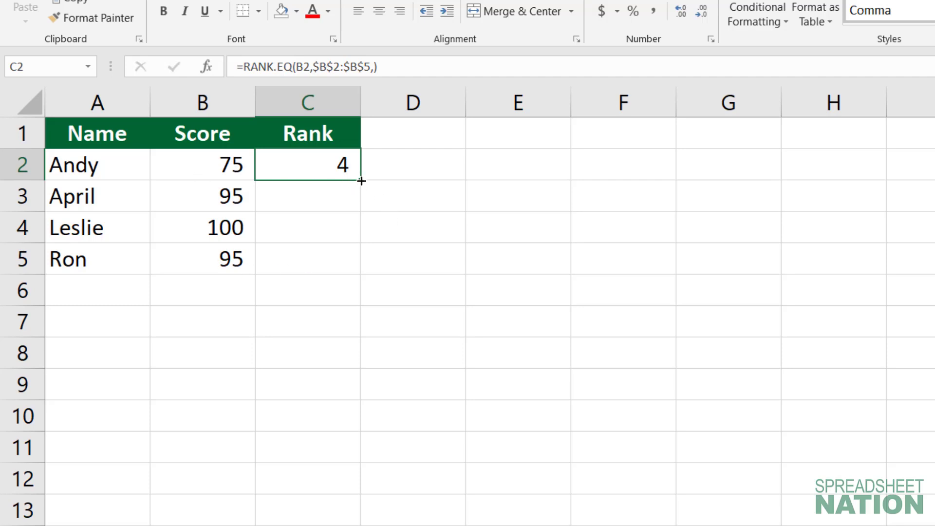
{"action": "left_click_drag", "start_coordinate": [361, 180], "coordinate": [360, 273]}
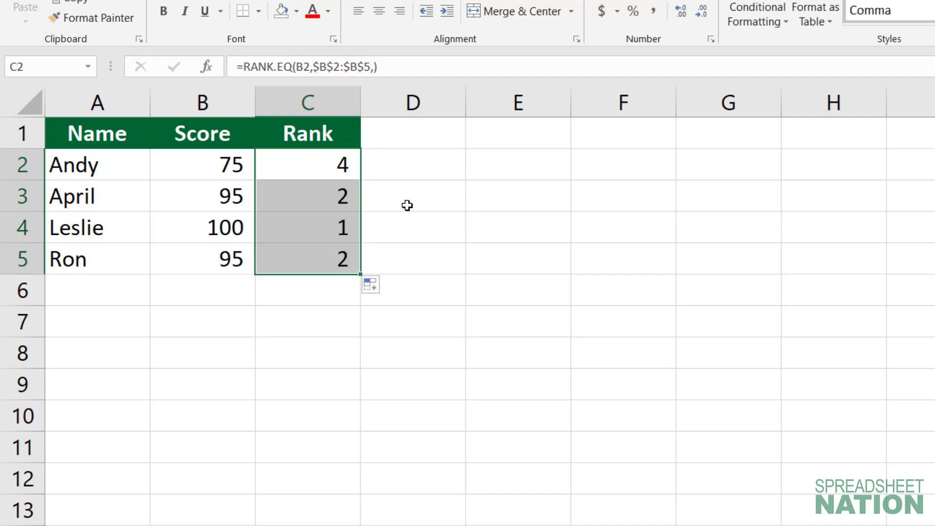
Examine the copied ranking formula in C3 and compare the ranks of the tied scores in C3 and C5.
{"action": "left_click", "coordinate": [305, 202]}
{"action": "double_click", "coordinate": [305, 202]}
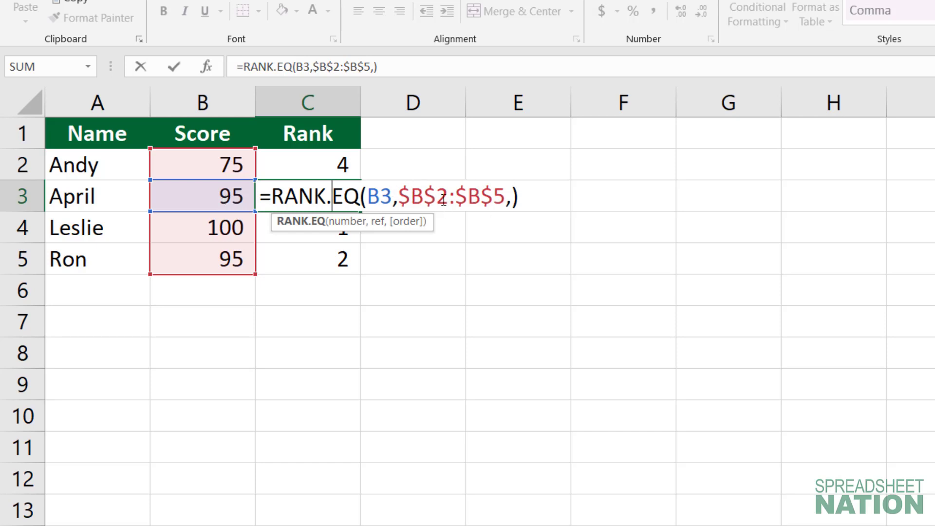
{"action": "key", "text": "Return"}
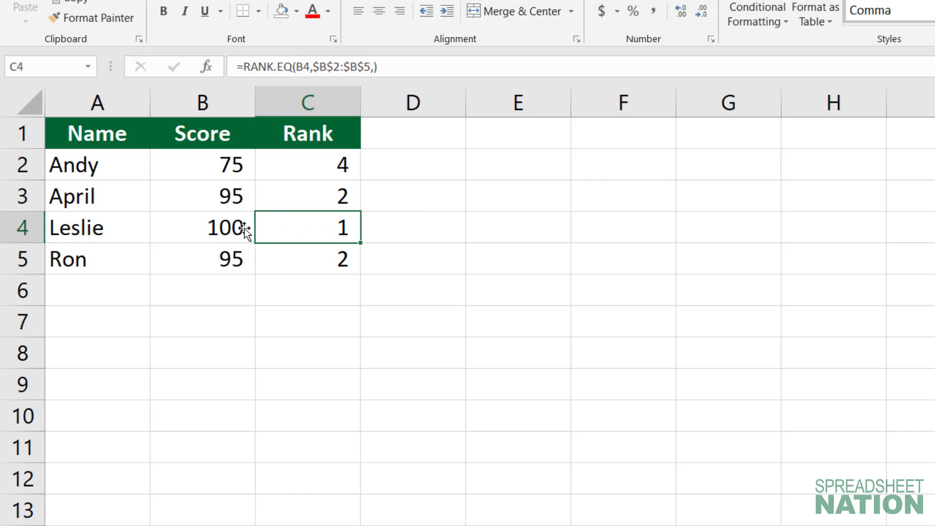
{"action": "left_click", "coordinate": [338, 197]}
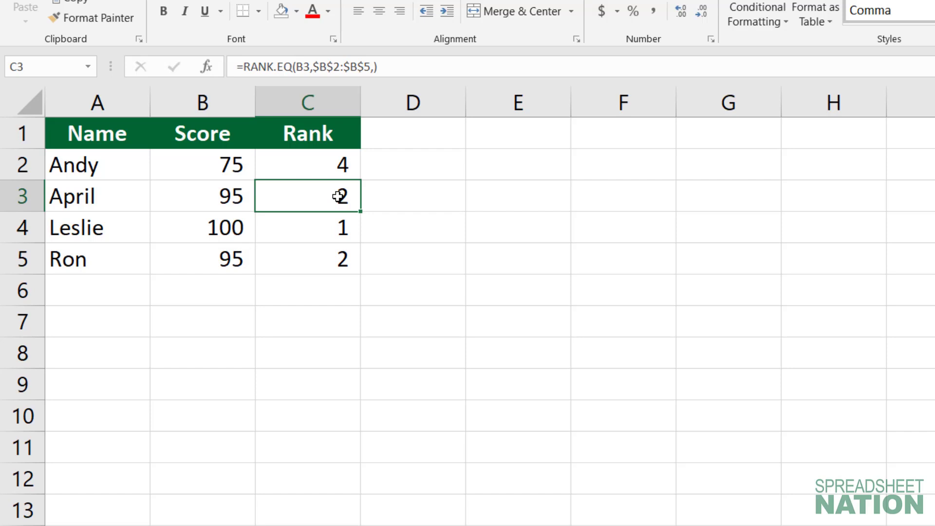
{"action": "left_click", "coordinate": [351, 259]}
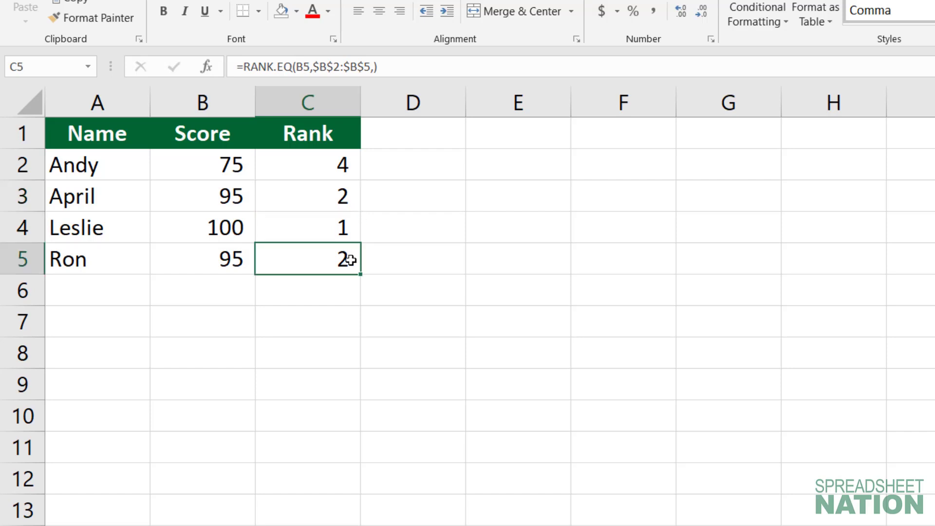
Set the order argument of the RANK.EQ formula in C2 to 1 for ascending and refill it down through C5.
{"action": "left_click", "coordinate": [328, 169]}
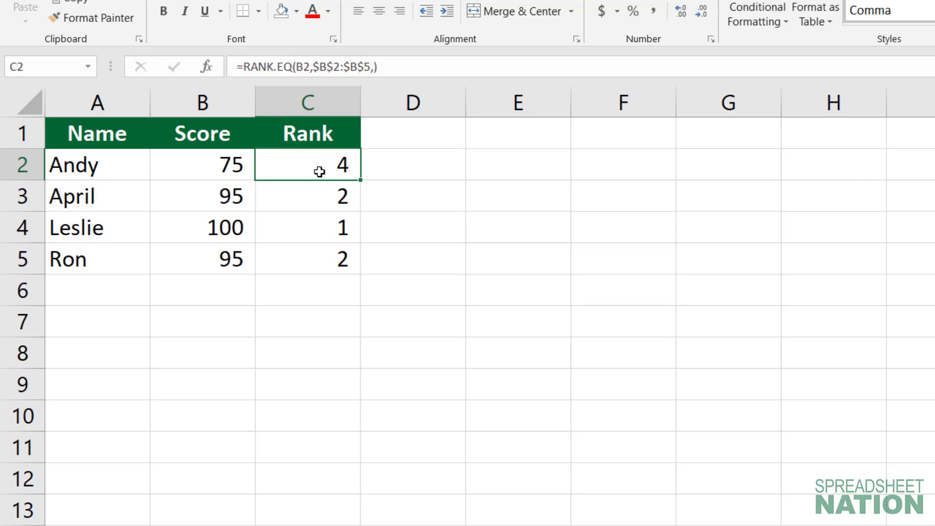
{"action": "key", "text": "F2"}
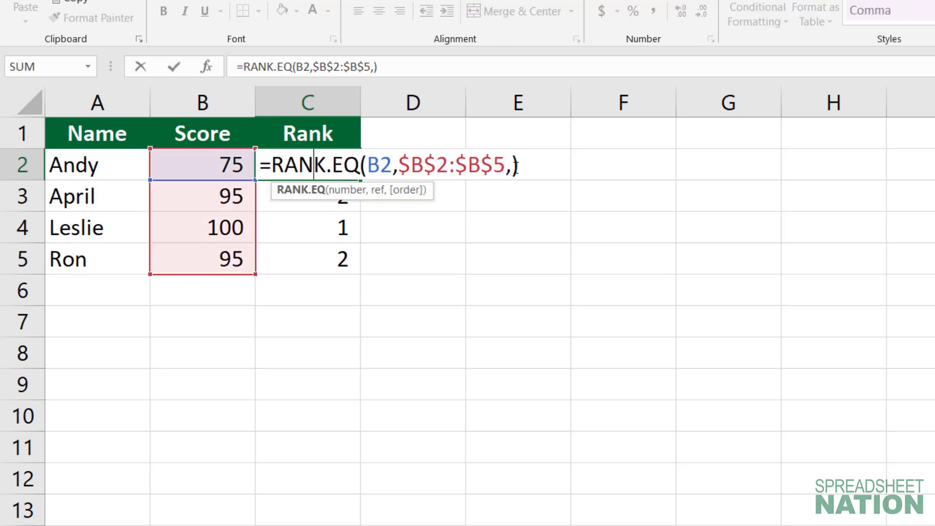
{"action": "left_click", "coordinate": [514, 166]}
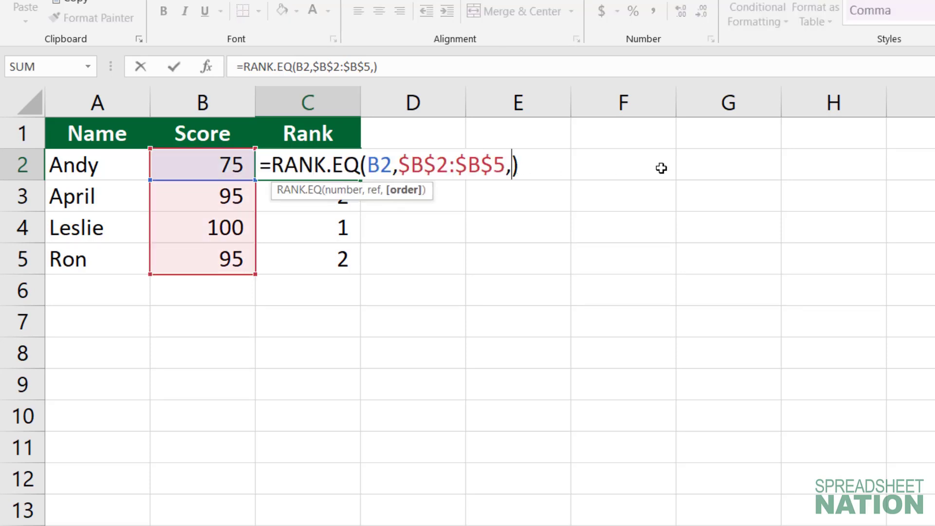
{"action": "type", "text": "1"}
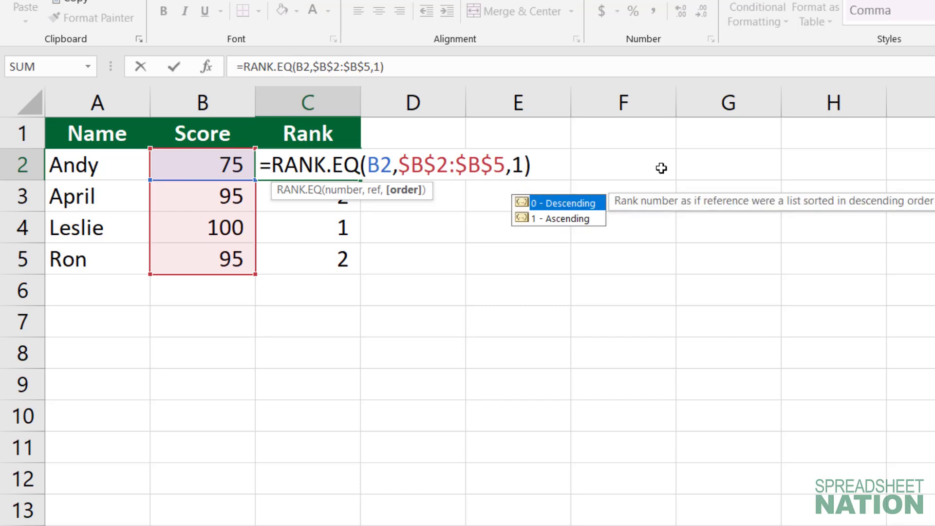
{"action": "key", "text": "Return"}
{"action": "key", "text": "Up"}
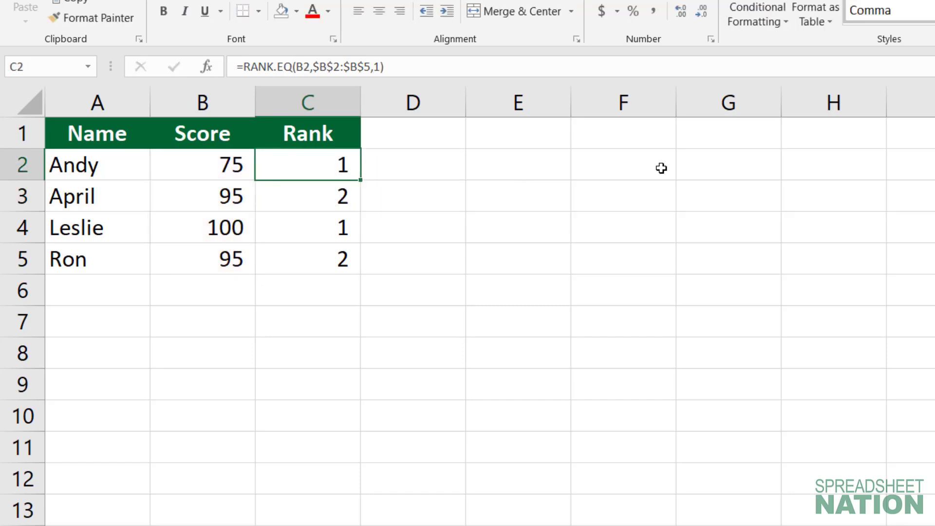
{"action": "left_click_drag", "start_coordinate": [361, 179], "coordinate": [344, 265]}
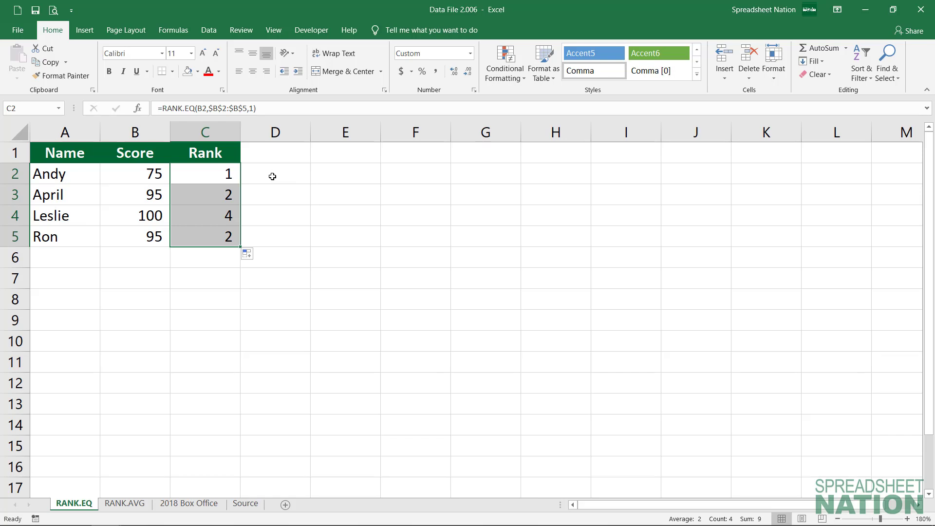
On the RANK.AVG sheet, enter =RANK.AVG(B2,$B$2:$B$5) in C2.
{"action": "key", "text": "ctrl+Page_Down"}
{"action": "left_click", "coordinate": [209, 167]}
{"action": "type", "text": "=rank."}
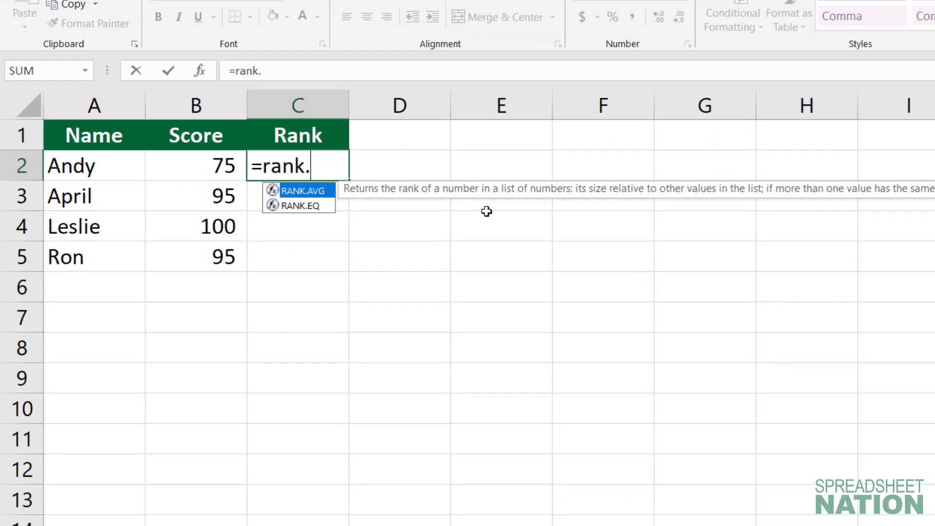
{"action": "type", "text": "av"}
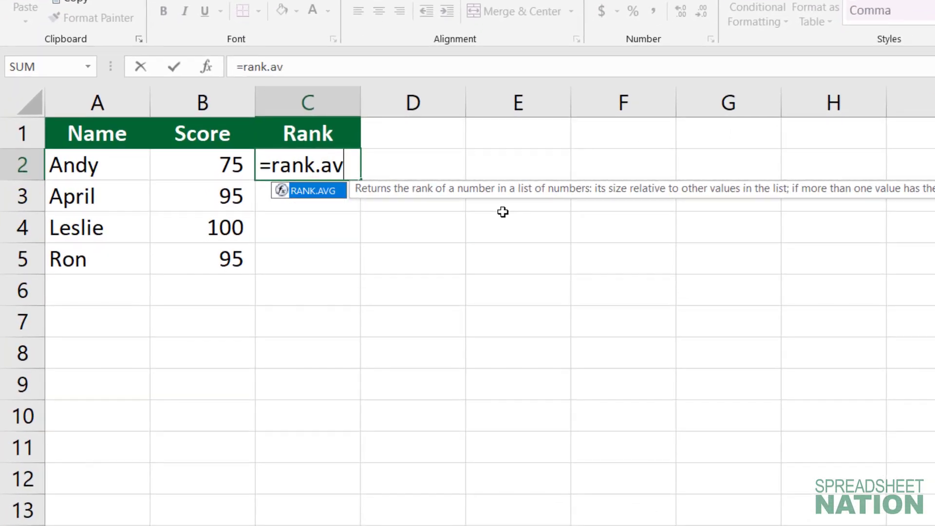
{"action": "key", "text": "Tab"}
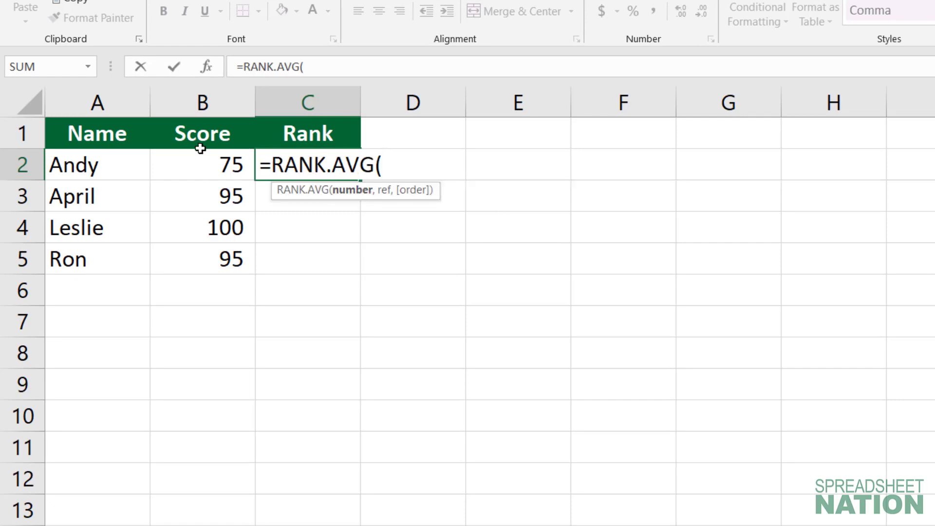
{"action": "left_click", "coordinate": [198, 164]}
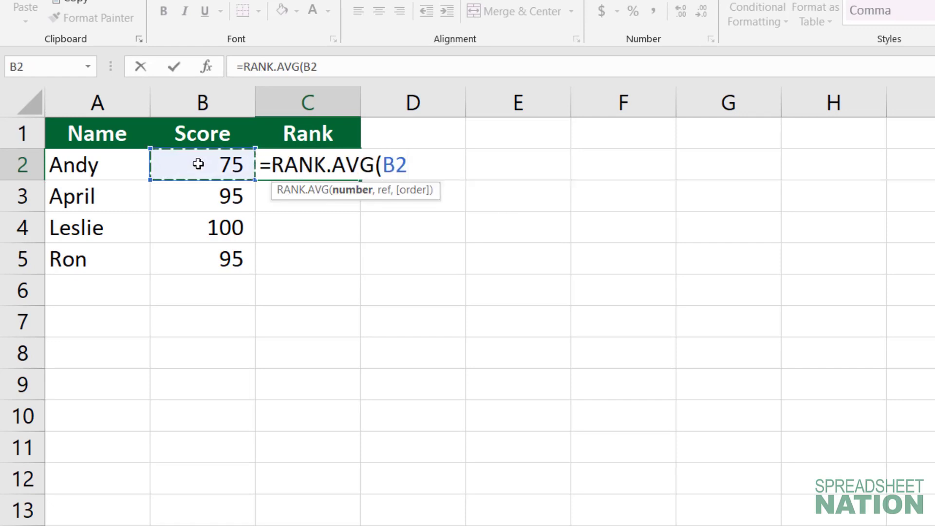
{"action": "type", "text": ","}
{"action": "left_click_drag", "start_coordinate": [202, 162], "coordinate": [200, 260]}
{"action": "key", "text": "F4"}
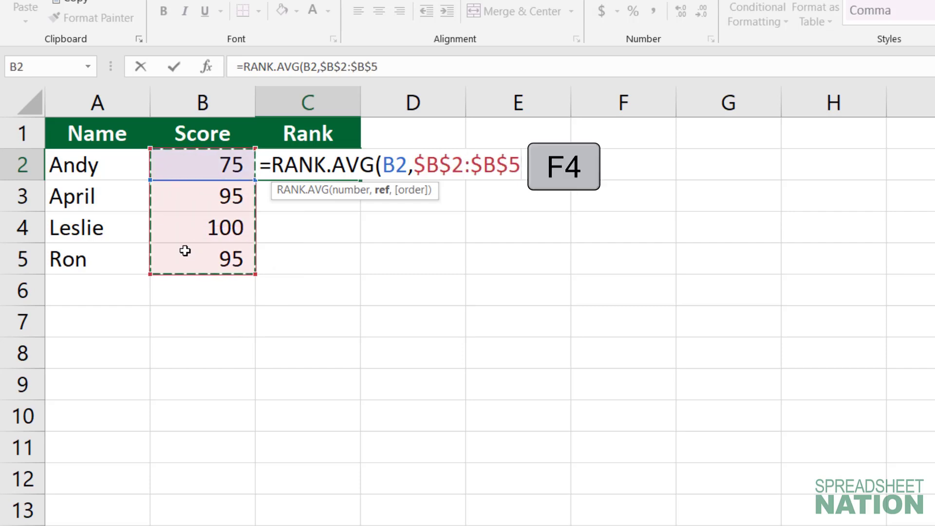
{"action": "type", "text": ")"}
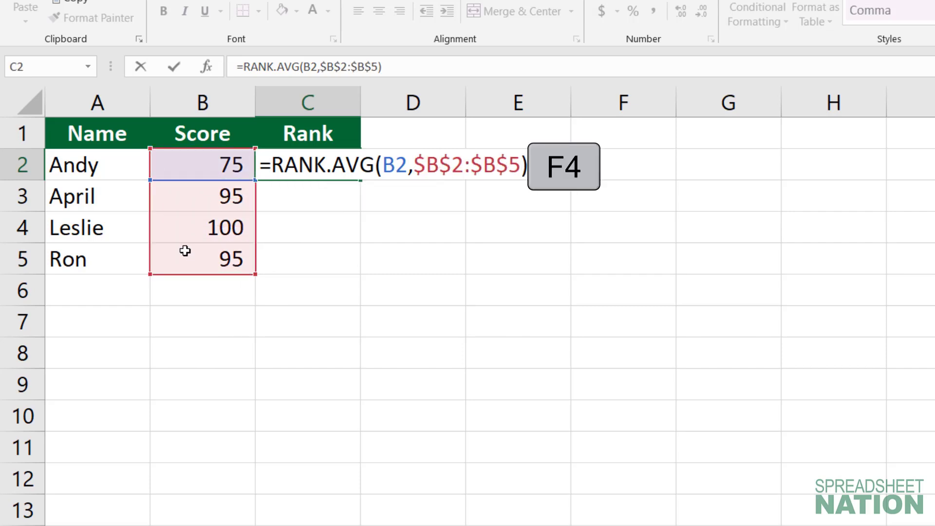
{"action": "key", "text": "Return"}
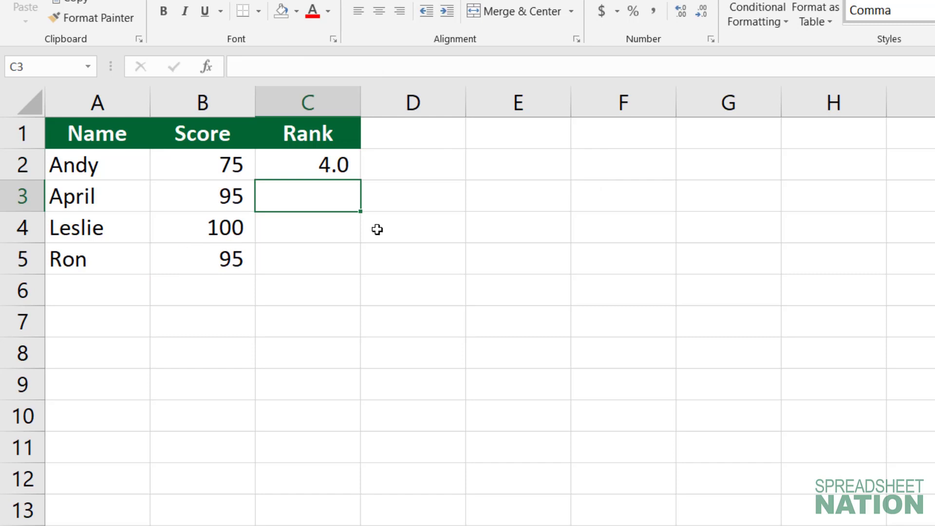
Fill the RANK.AVG formula from C2 down through C5 and check the tied ranks in C3 and C5.
{"action": "left_click", "coordinate": [353, 166]}
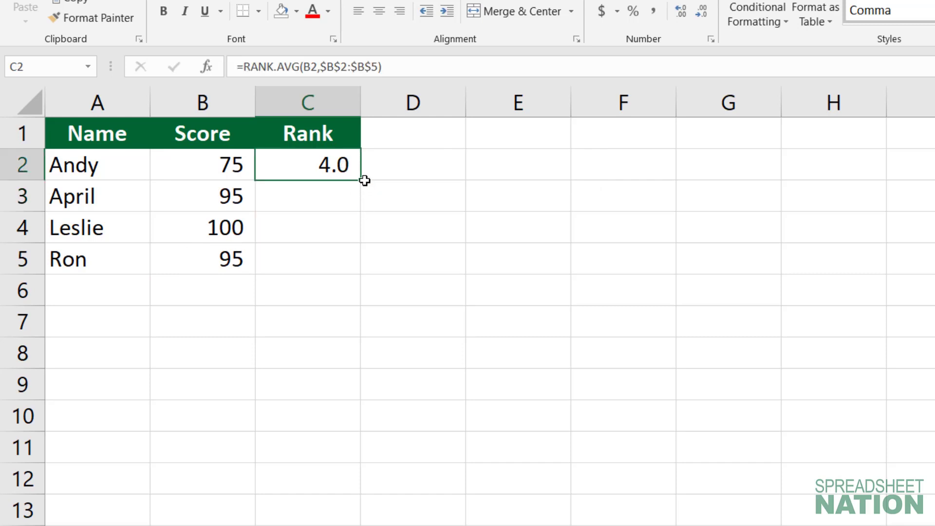
{"action": "left_click_drag", "start_coordinate": [363, 179], "coordinate": [355, 268]}
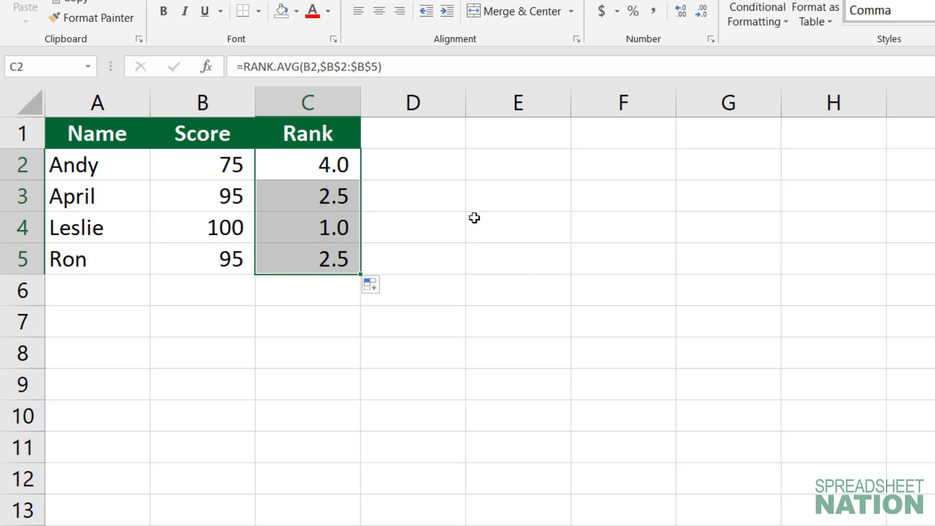
{"action": "left_click", "coordinate": [334, 192]}
{"action": "left_click", "coordinate": [341, 258]}
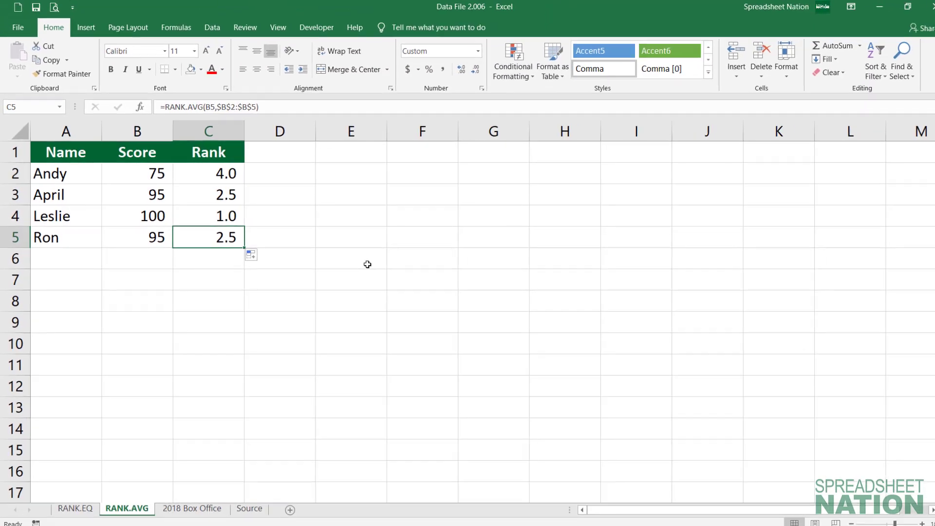
Open the 2018 Box Office sheet and look through its list of film titles down to the last row.
{"action": "key", "text": "ctrl+Page_Down"}
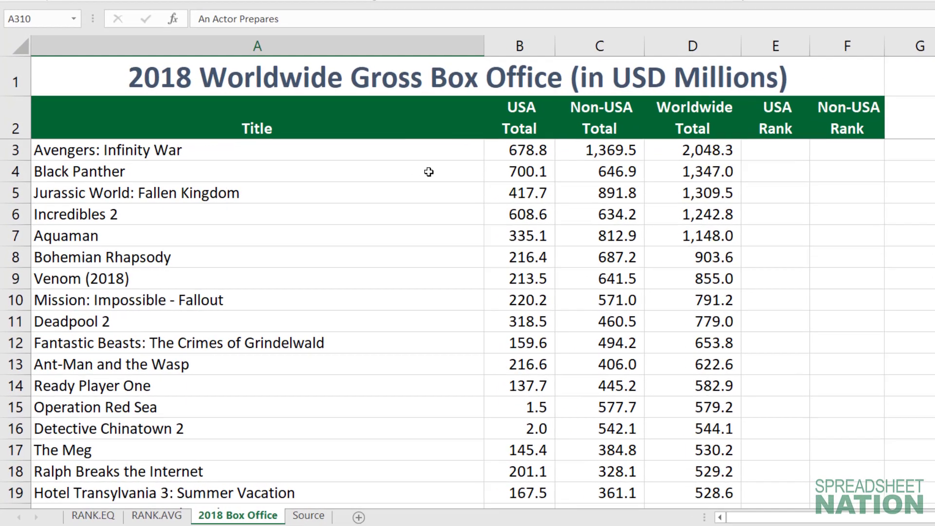
{"action": "scroll", "coordinate": [341, 230], "scroll_direction": "down", "scroll_amount": 6}
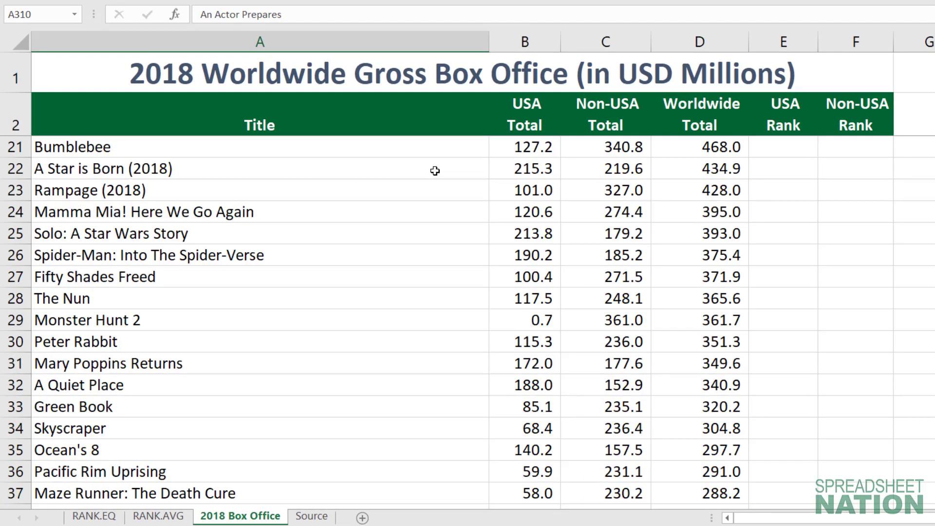
{"action": "scroll", "coordinate": [435, 170], "scroll_direction": "down", "scroll_amount": 20}
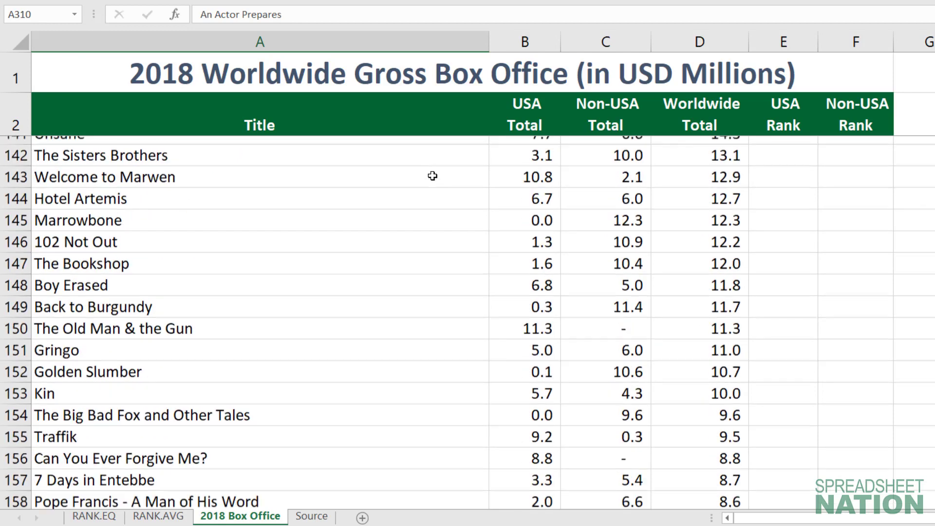
{"action": "scroll", "coordinate": [432, 176], "scroll_direction": "down", "scroll_amount": 20}
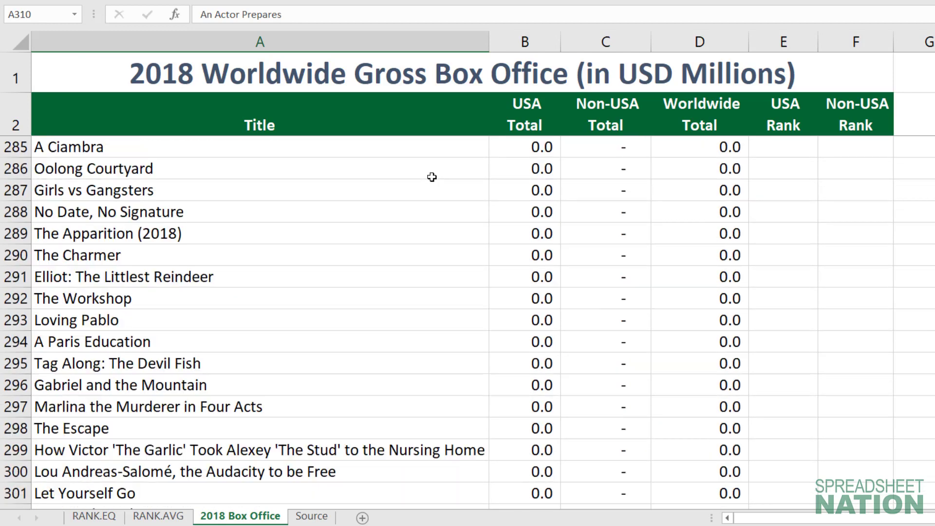
{"action": "scroll", "coordinate": [431, 177], "scroll_direction": "down", "scroll_amount": 7}
{"action": "scroll", "coordinate": [429, 177], "scroll_direction": "up", "scroll_amount": 20}
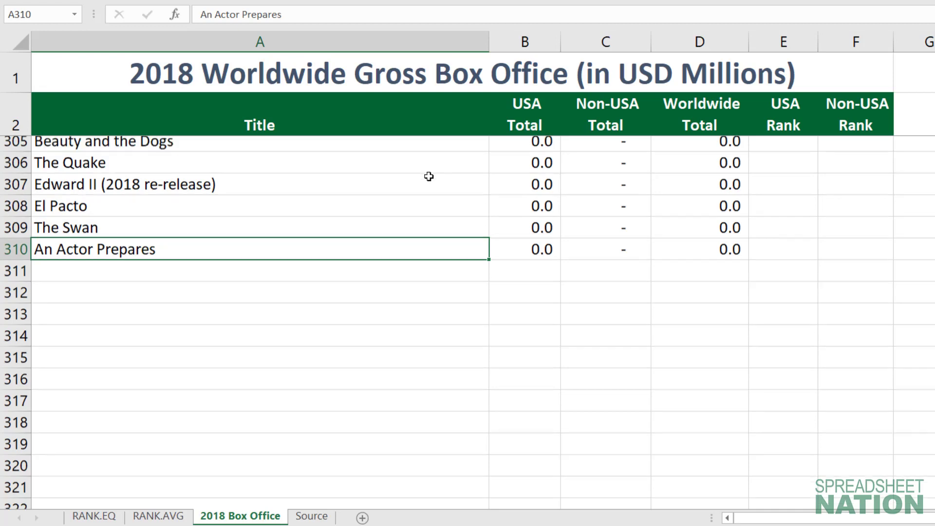
{"action": "scroll", "coordinate": [425, 178], "scroll_direction": "up", "scroll_amount": 20}
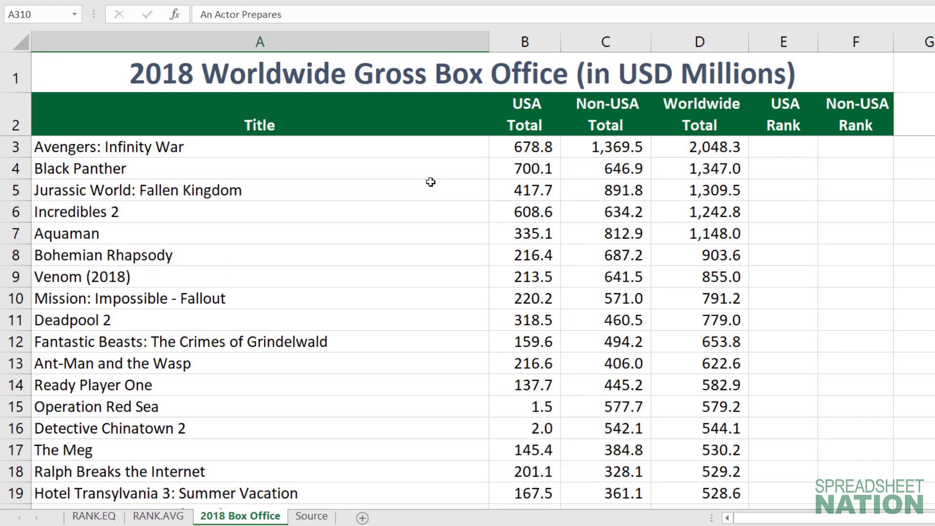
Examine the USA, Non-USA and Worldwide Total columns, including the formula in D3 and the sort order of the worldwide totals.
{"action": "left_click", "coordinate": [784, 147]}
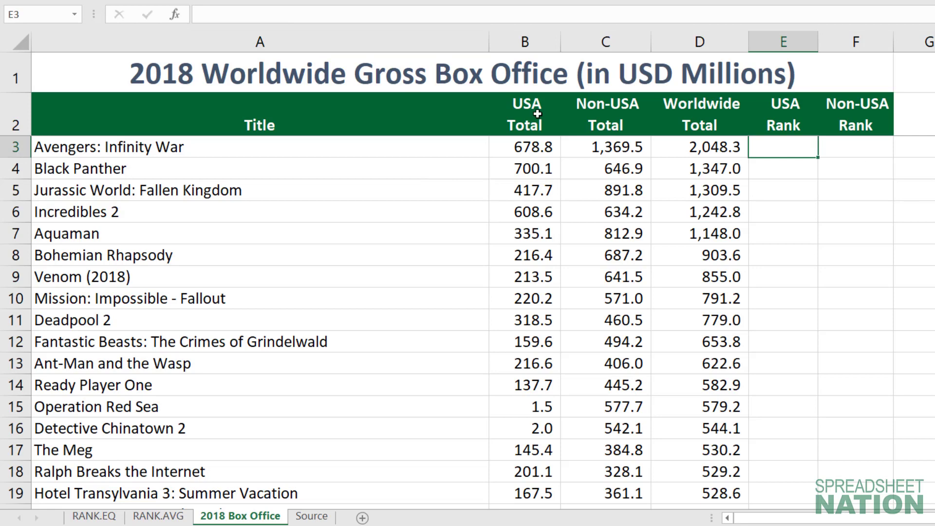
{"action": "left_click", "coordinate": [531, 41]}
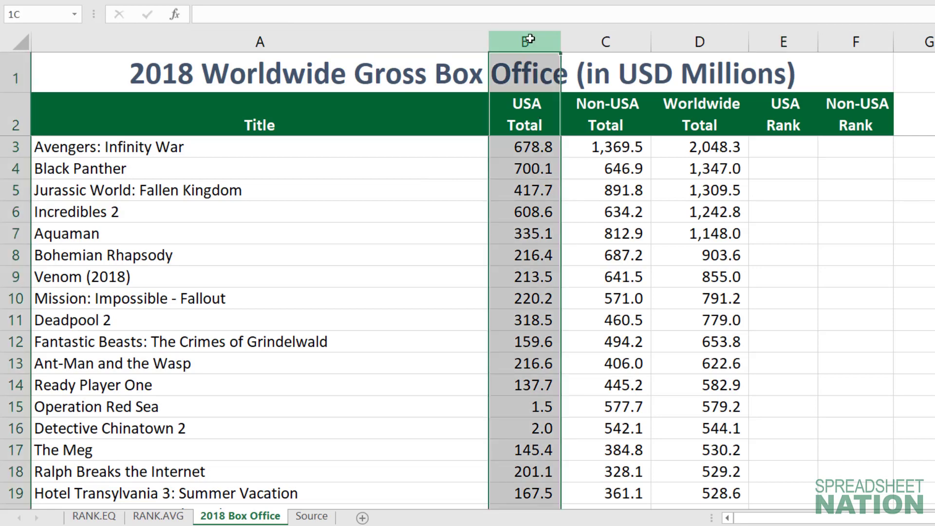
{"action": "left_click", "coordinate": [633, 41]}
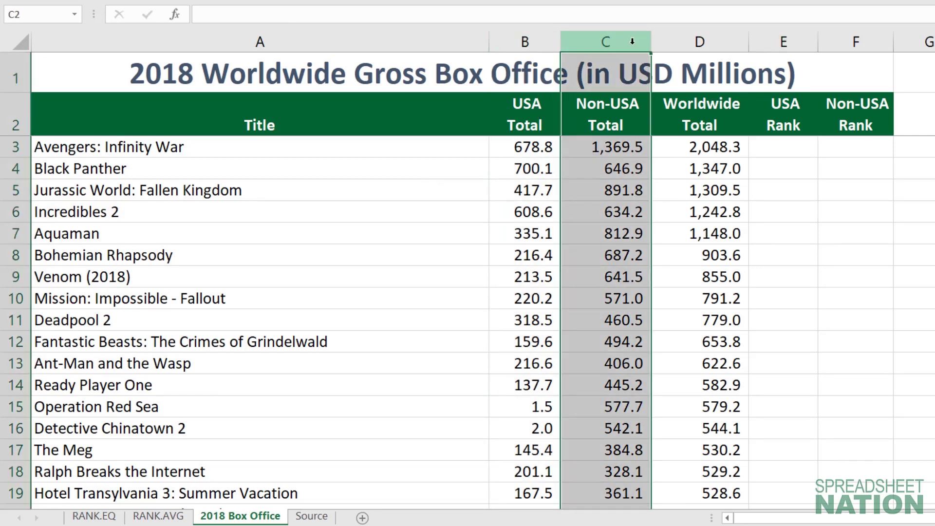
{"action": "left_click", "coordinate": [706, 41]}
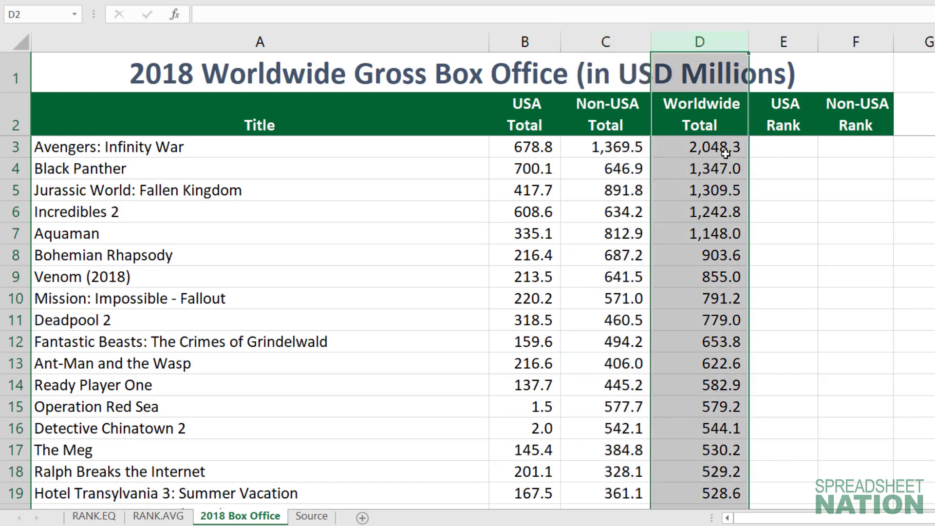
{"action": "left_click", "coordinate": [716, 149]}
{"action": "scroll", "coordinate": [728, 224], "scroll_direction": "down", "scroll_amount": 2}
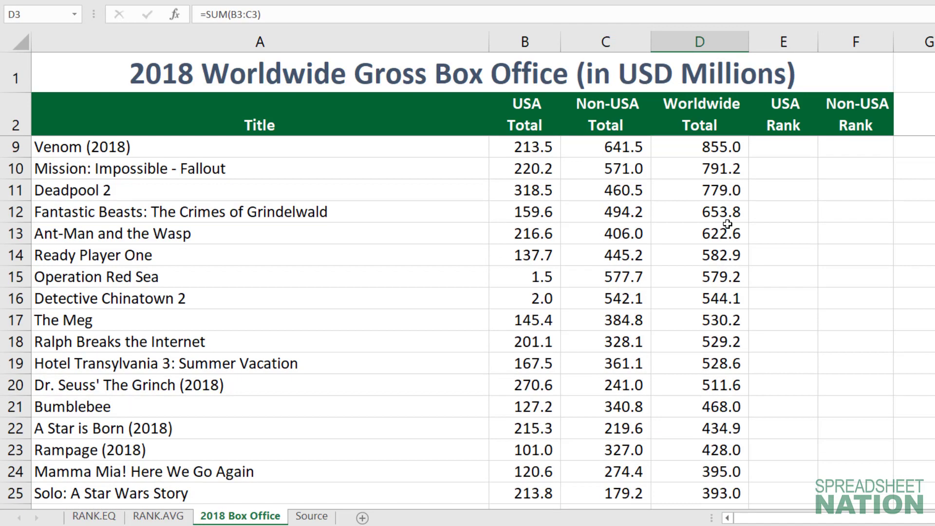
{"action": "scroll", "coordinate": [728, 224], "scroll_direction": "down", "scroll_amount": 17}
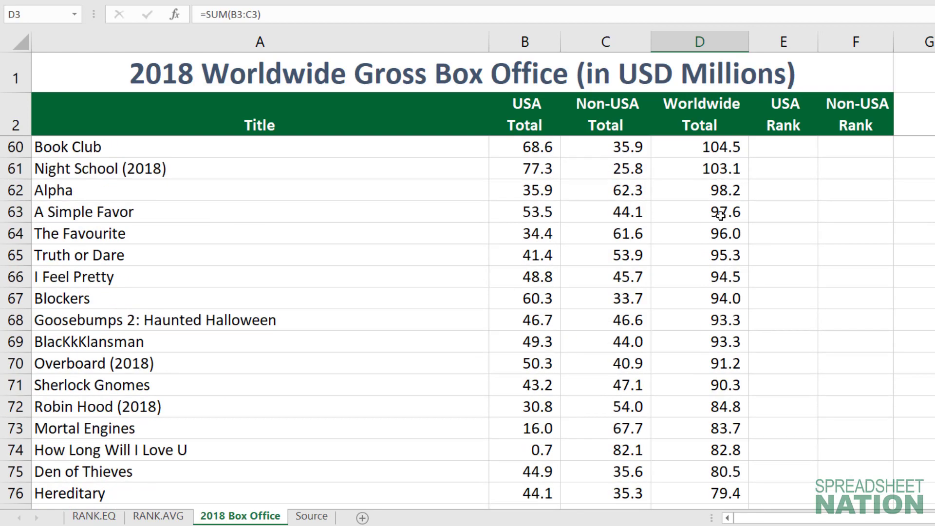
{"action": "scroll", "coordinate": [721, 215], "scroll_direction": "down", "scroll_amount": 20}
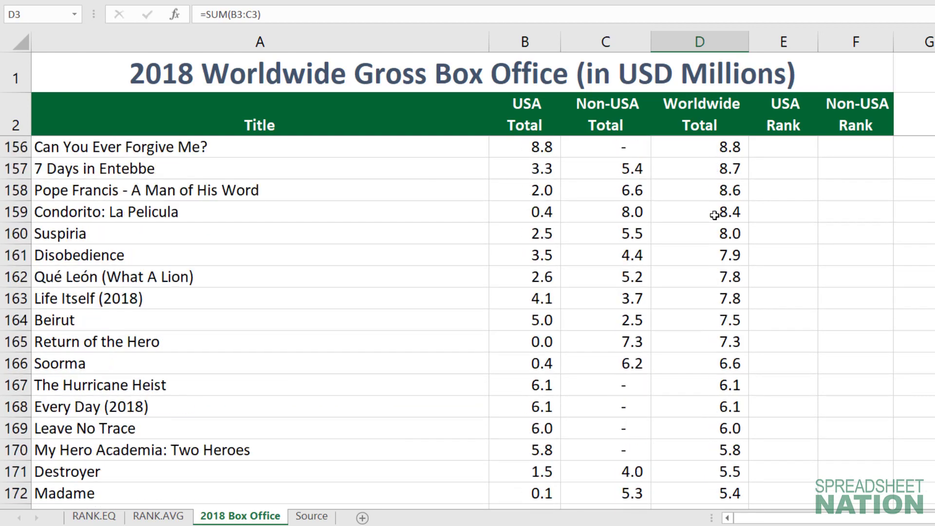
{"action": "scroll", "coordinate": [714, 214], "scroll_direction": "up", "scroll_amount": 20}
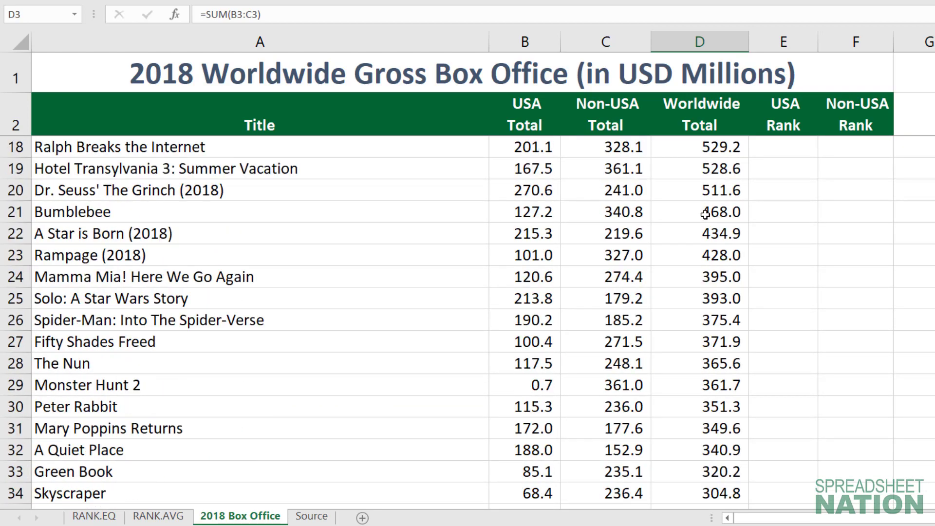
{"action": "scroll", "coordinate": [705, 214], "scroll_direction": "up", "scroll_amount": 5}
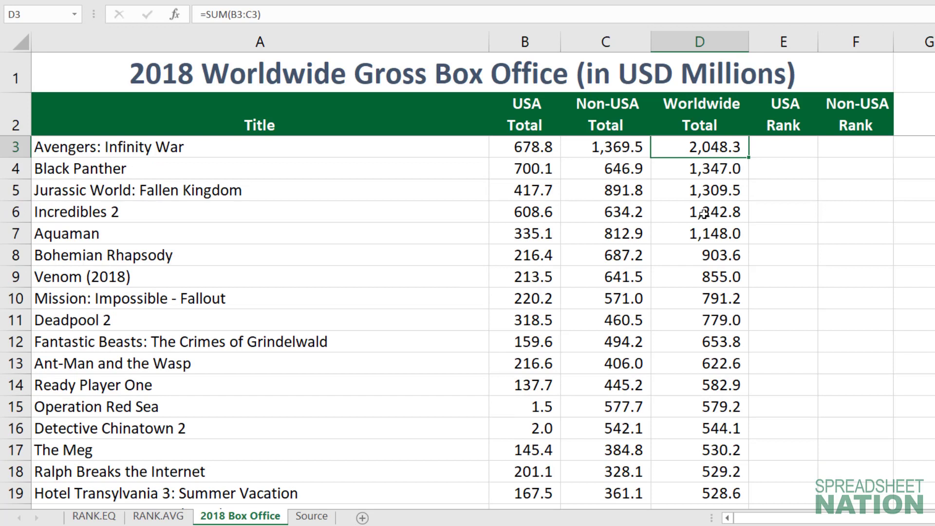
Enter =RANK.EQ(B3,$B$3:$B$310) in E3 to rank the first film's USA total.
{"action": "key", "text": "Right"}
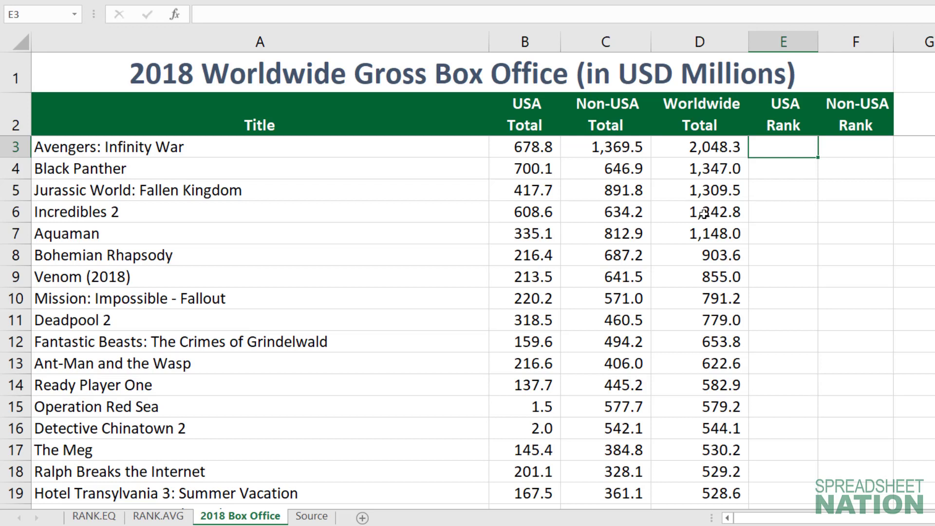
{"action": "type", "text": "=rank"}
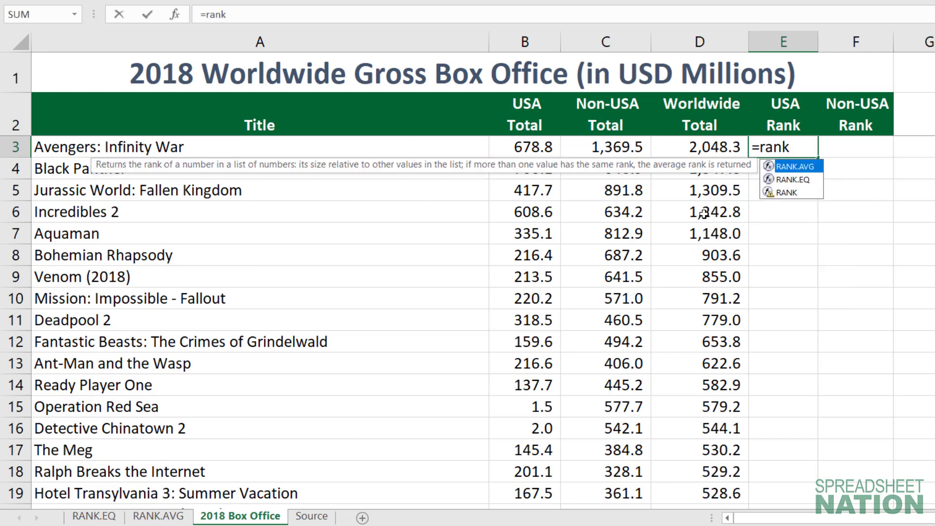
{"action": "type", "text": ".eq"}
{"action": "key", "text": "Tab"}
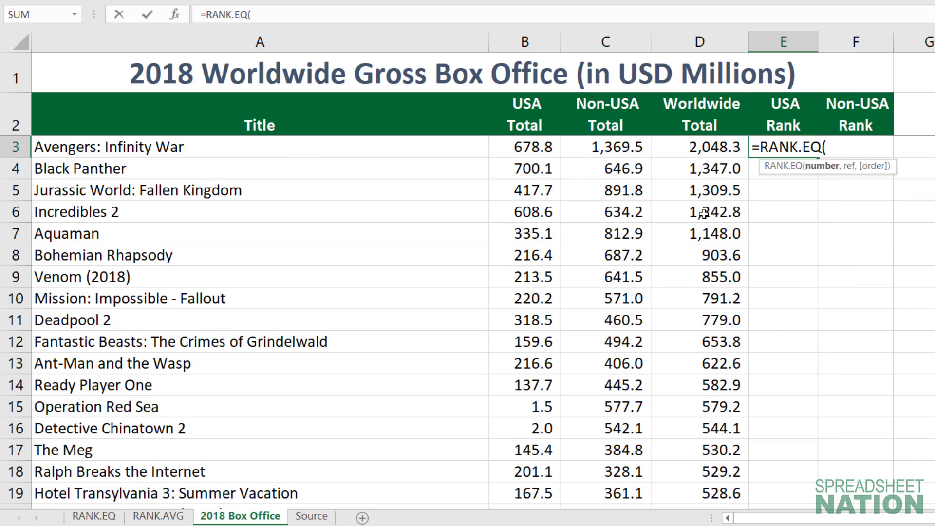
{"action": "key", "text": "Left"}
{"action": "key", "text": "Left"}
{"action": "key", "text": "Left"}
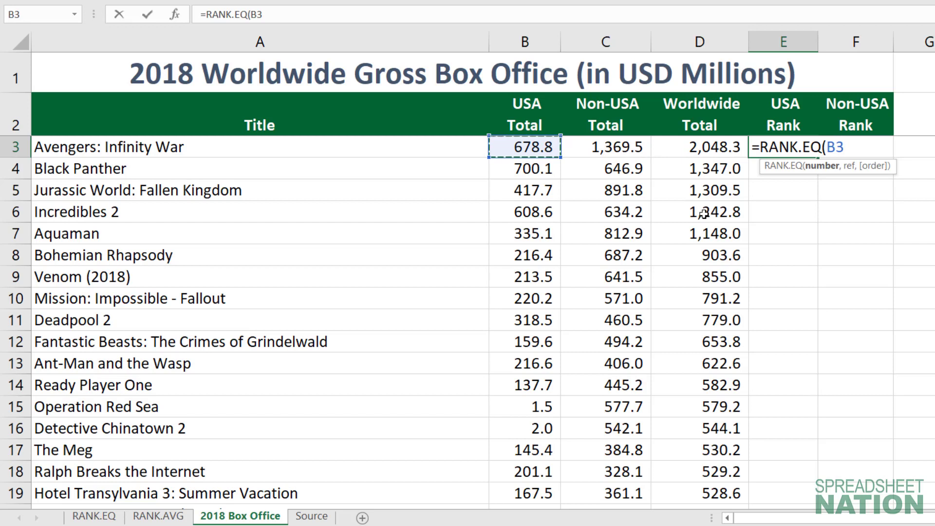
{"action": "type", "text": ","}
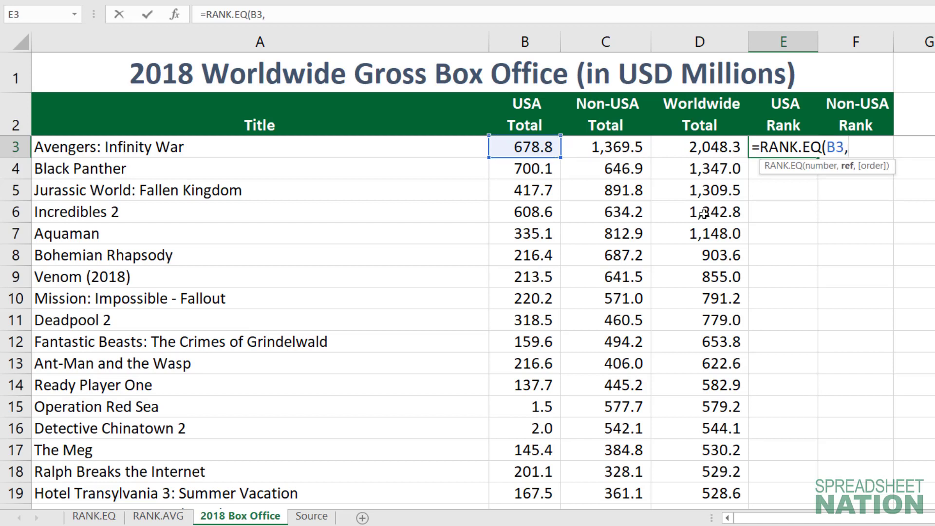
{"action": "key", "text": "Left"}
{"action": "key", "text": "Left"}
{"action": "key", "text": "Left"}
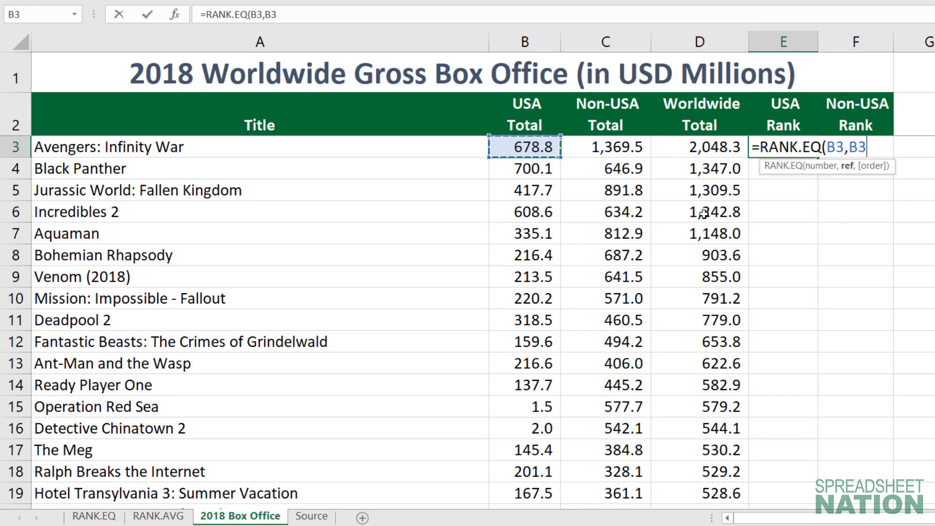
{"action": "key", "text": "ctrl+shift+Down"}
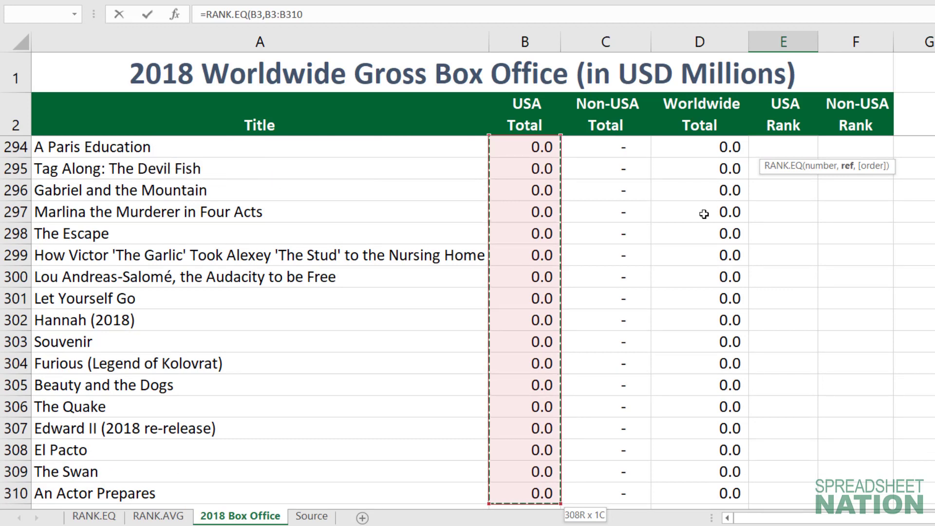
{"action": "key", "text": "F4"}
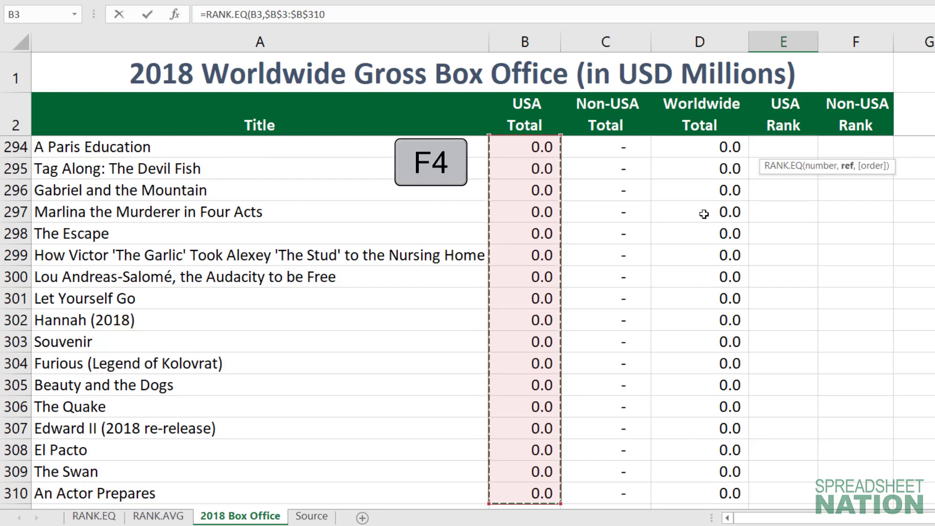
{"action": "type", "text": ")"}
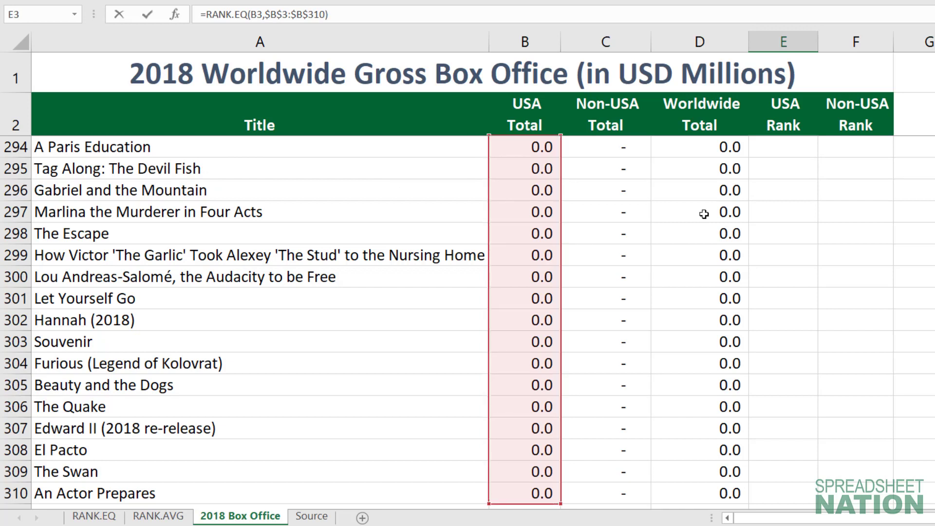
{"action": "key", "text": "ctrl+Return"}
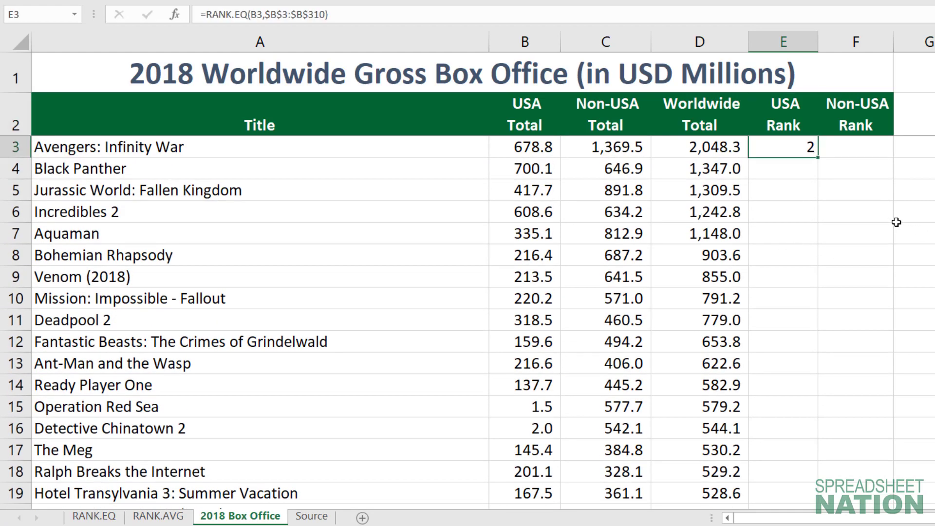
Fill the RANK.EQ formula from E3 down through E310, check the ranks to the end of the list, and return to E3.
{"action": "double_click", "coordinate": [821, 159]}
{"action": "scroll", "coordinate": [796, 207], "scroll_direction": "down", "scroll_amount": 15}
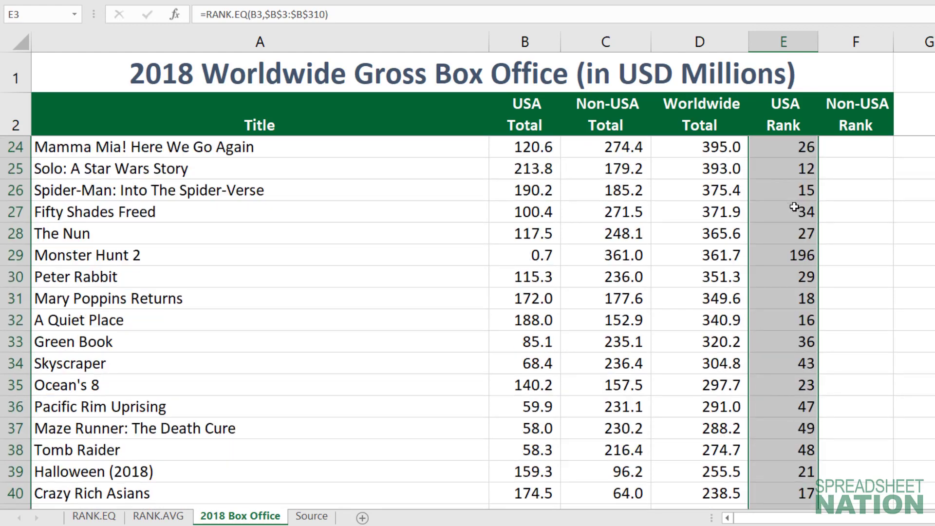
{"action": "scroll", "coordinate": [796, 202], "scroll_direction": "down", "scroll_amount": 20}
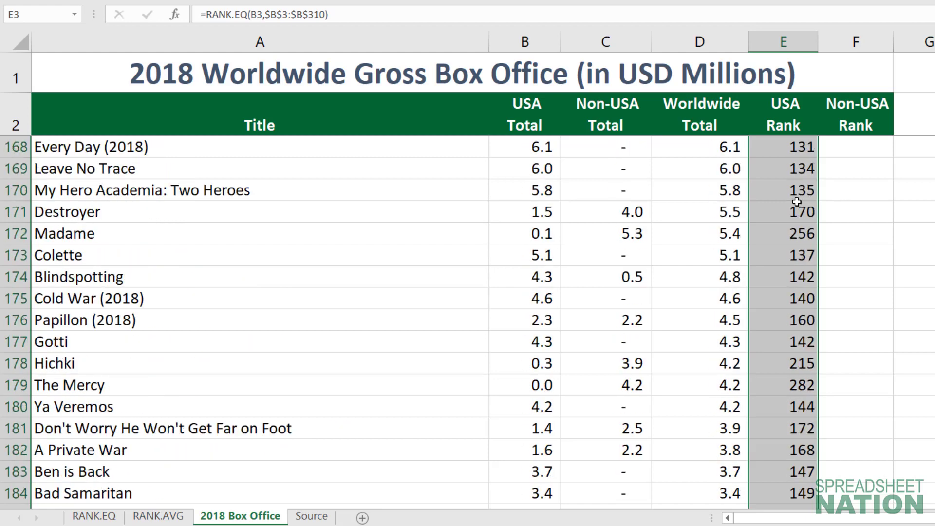
{"action": "scroll", "coordinate": [797, 201], "scroll_direction": "down", "scroll_amount": 20}
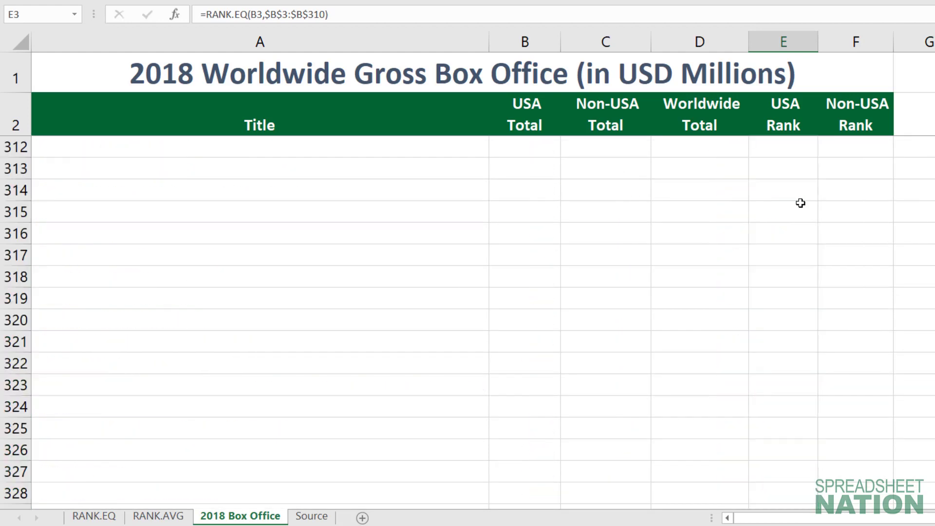
{"action": "scroll", "coordinate": [803, 200], "scroll_direction": "up", "scroll_amount": 7}
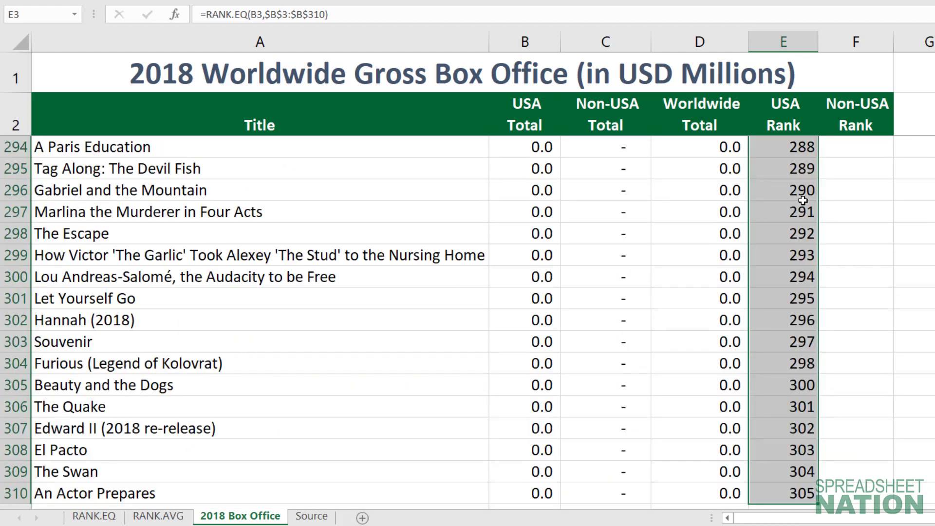
{"action": "key", "text": "Up"}
{"action": "key", "text": "Down"}
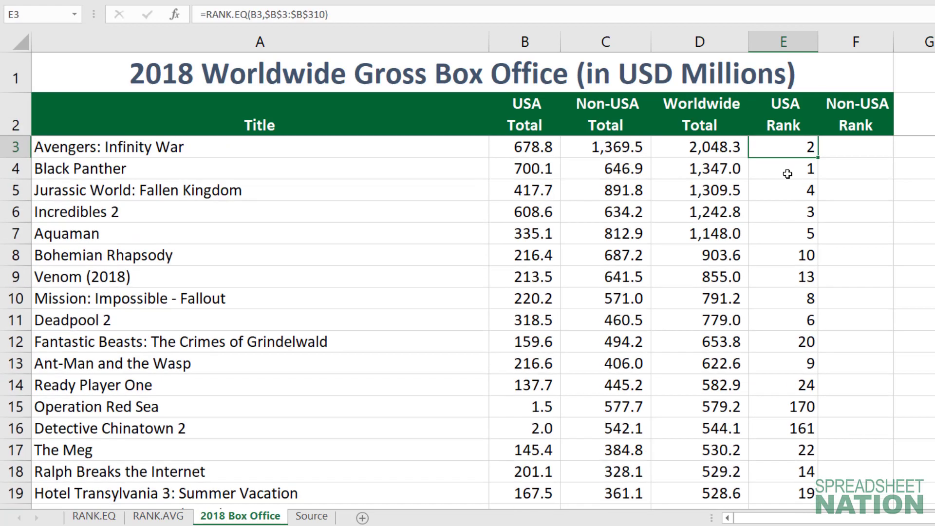
Compare the USA ranks of the first four films in E3 through E6.
{"action": "left_click", "coordinate": [787, 168]}
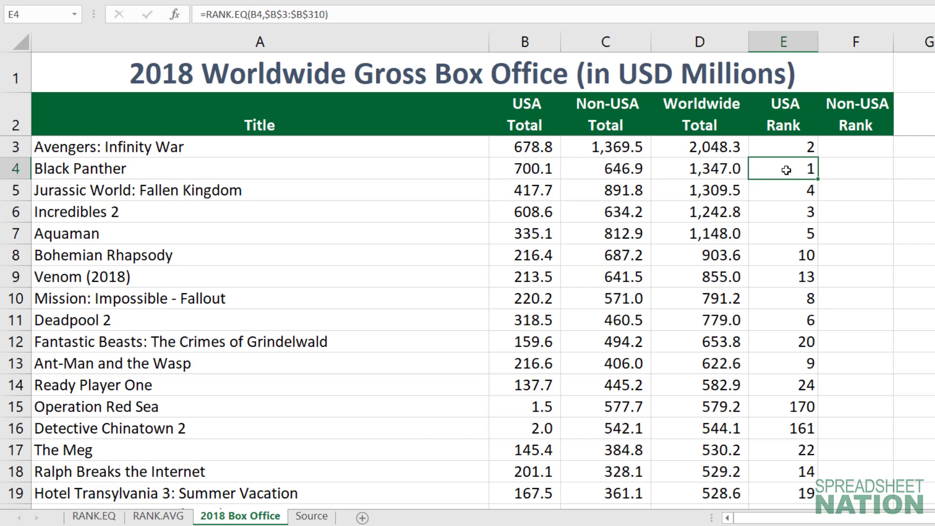
{"action": "left_click", "coordinate": [793, 150]}
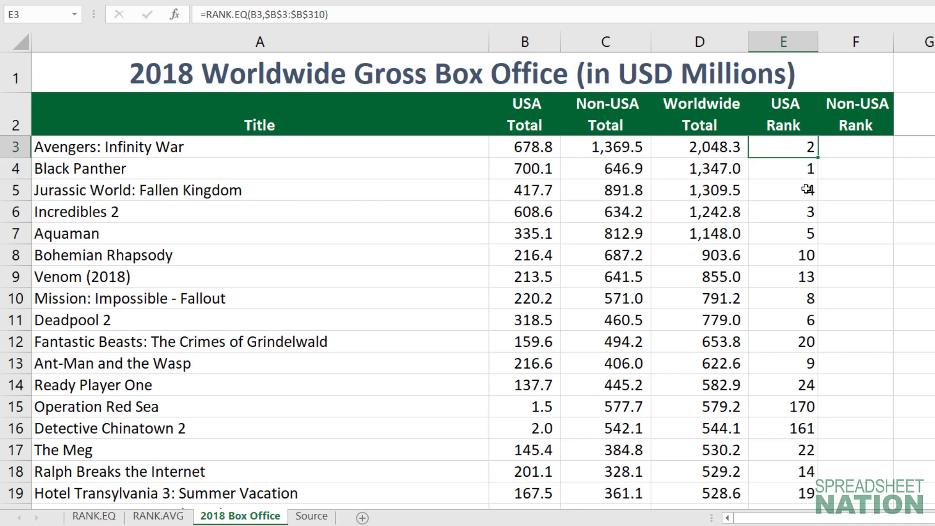
{"action": "left_click", "coordinate": [800, 214]}
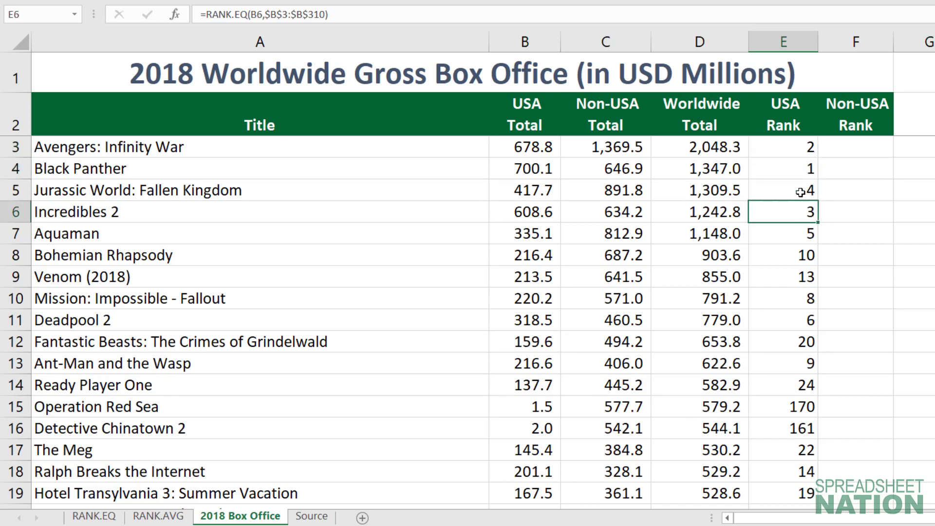
{"action": "left_click", "coordinate": [801, 192]}
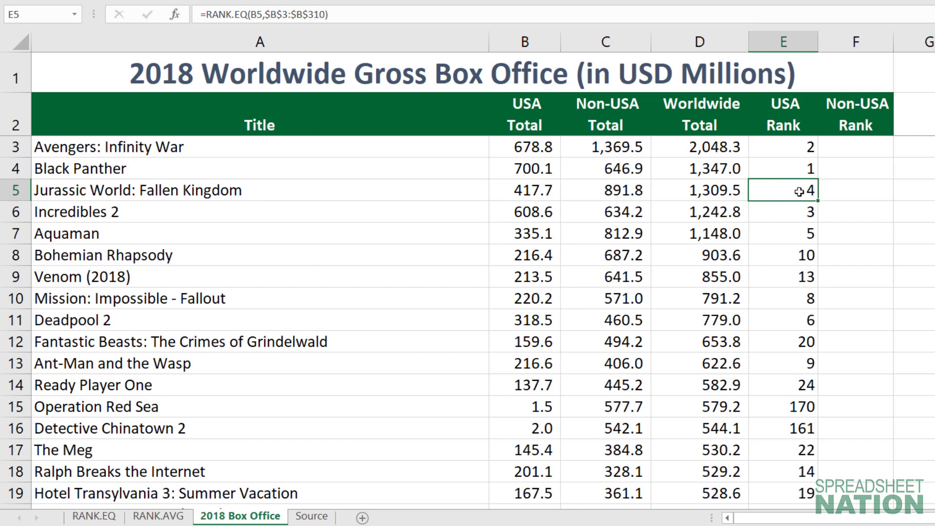
{"action": "left_click", "coordinate": [782, 146]}
Enter =RANK.EQ(C3,$C$3:$C$310) in F3 to rank the first film's Non-USA total.
{"action": "left_click", "coordinate": [875, 145]}
{"action": "type", "text": "="}
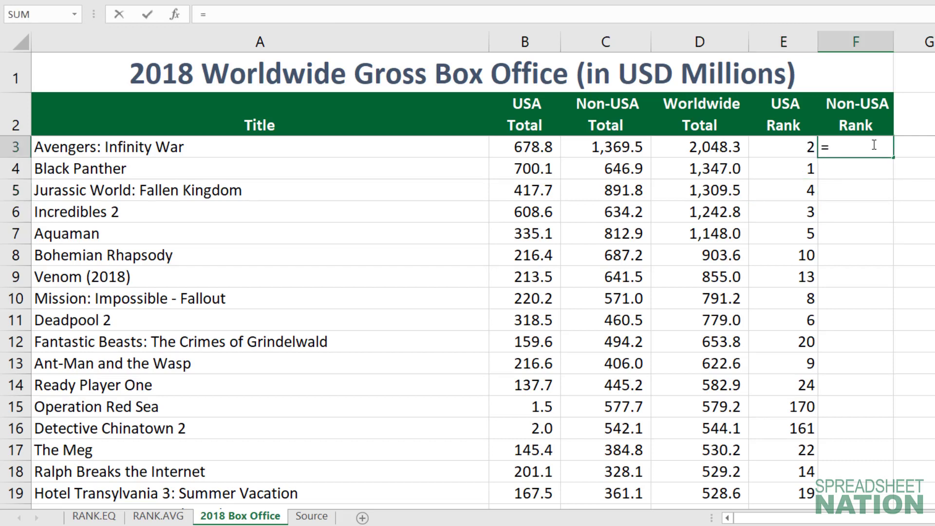
{"action": "type", "text": "rank.eq"}
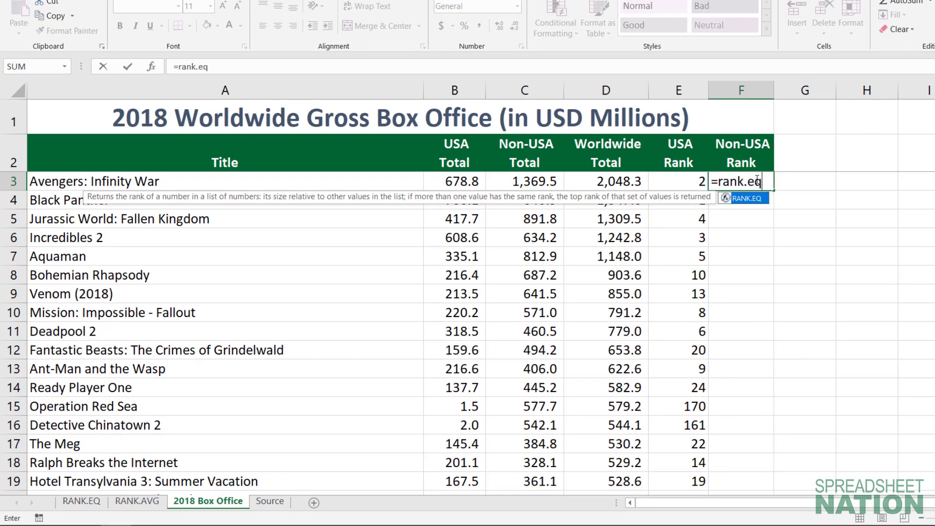
{"action": "key", "text": "Tab"}
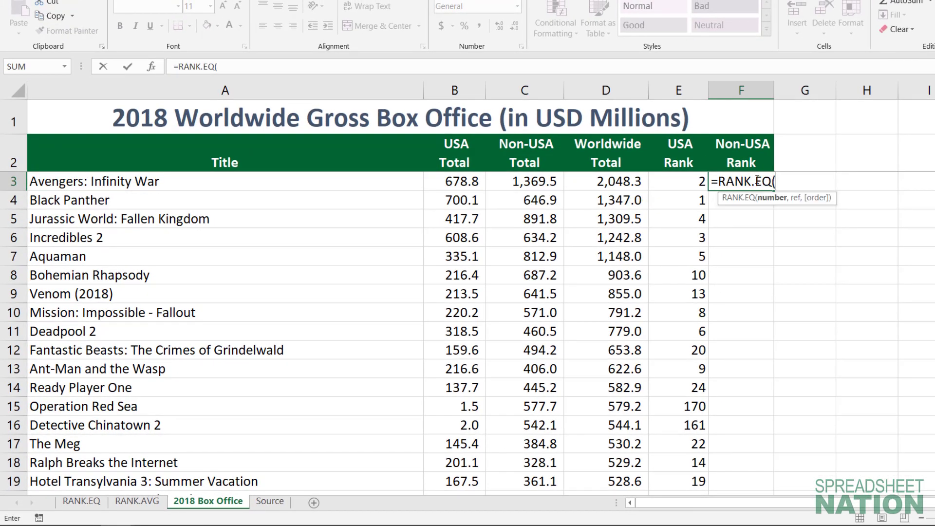
{"action": "left_click", "coordinate": [542, 181]}
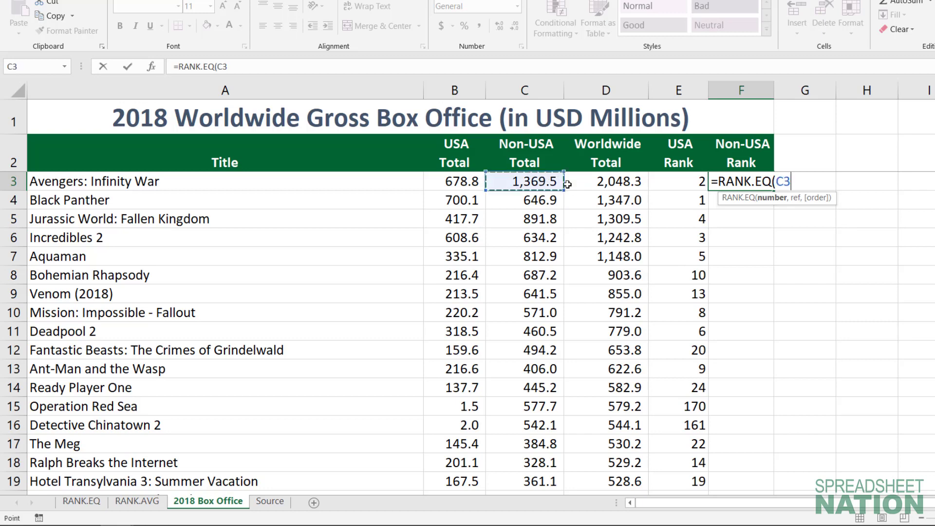
{"action": "type", "text": ","}
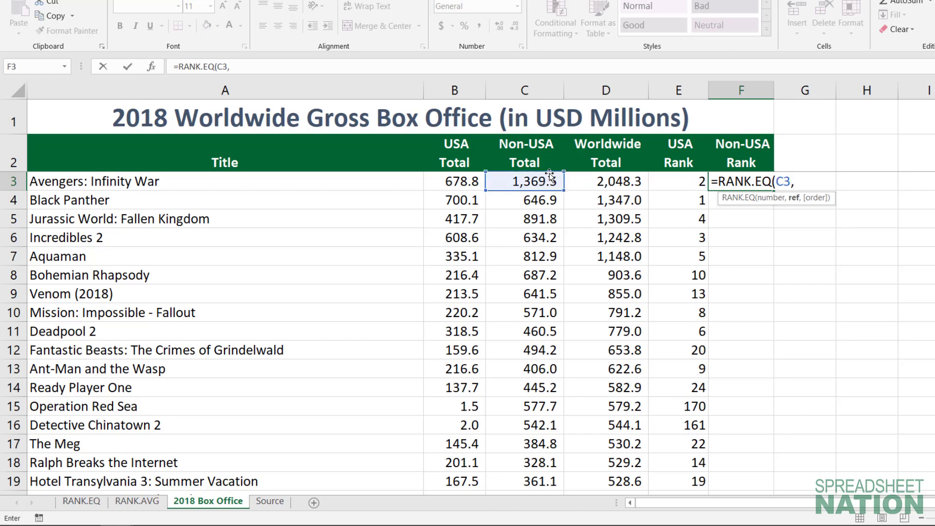
{"action": "left_click", "coordinate": [548, 177]}
{"action": "key", "text": "ctrl+shift+Down"}
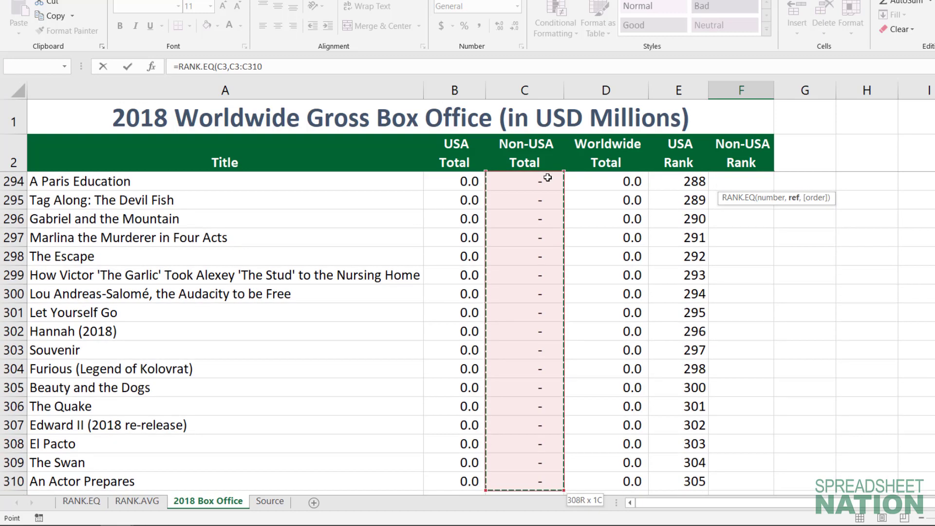
{"action": "key", "text": "F4"}
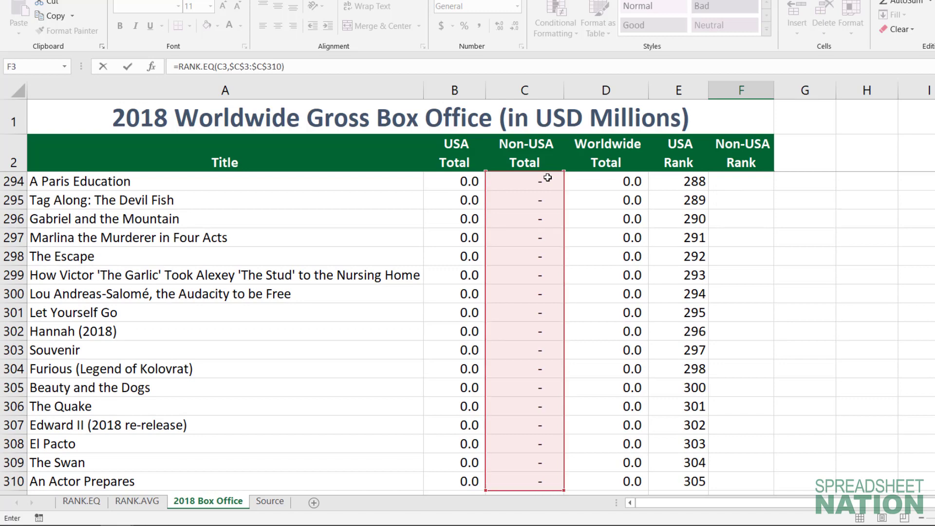
{"action": "type", "text": ")"}
{"action": "key", "text": "Return"}
Fill the RANK.EQ formula from F3 down through F310 and check the formula in F3.
{"action": "key", "text": "Up"}
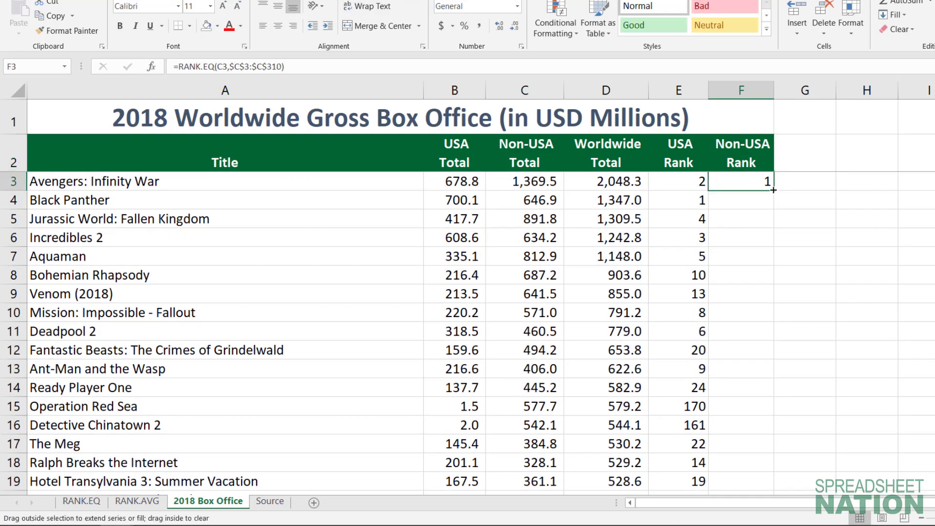
{"action": "double_click", "coordinate": [777, 188]}
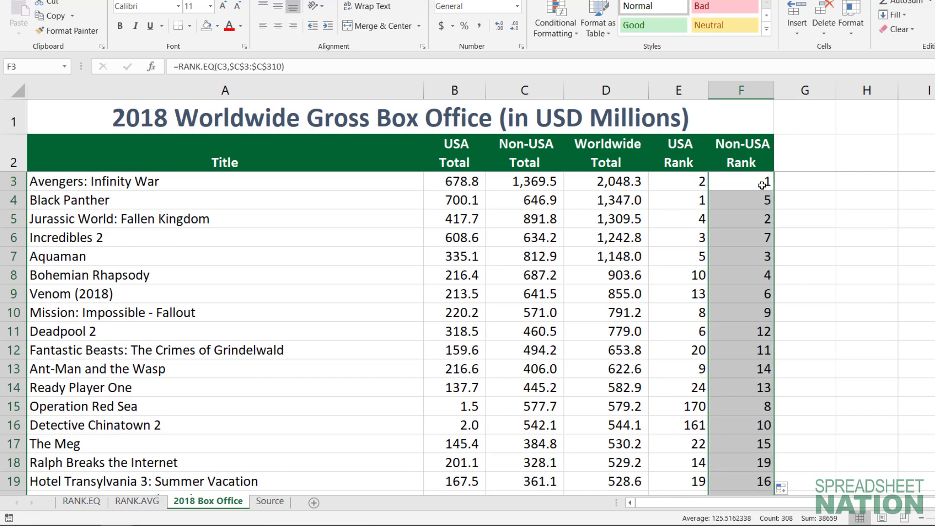
{"action": "double_click", "coordinate": [763, 186]}
{"action": "key", "text": "Escape"}
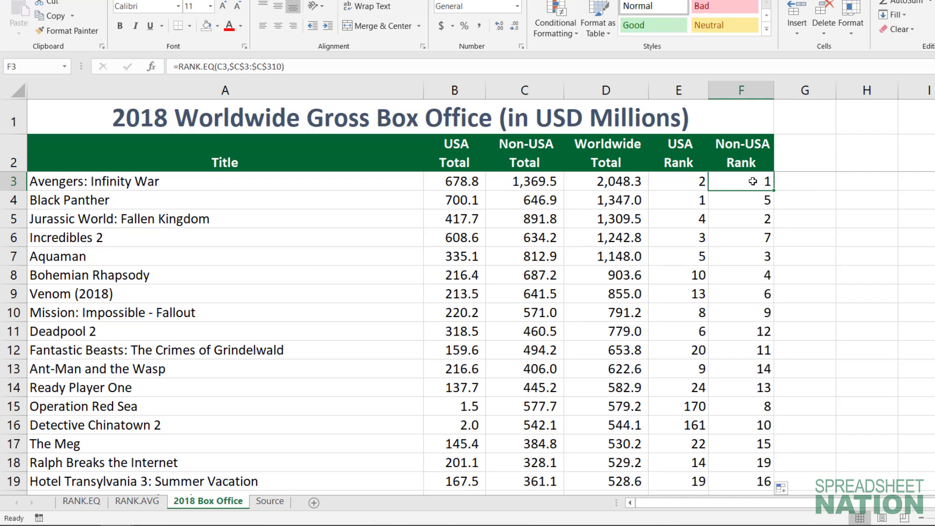
Compare the USA and Non-USA ranks of the top films, focusing on Operation Red Sea and Detective Chinatown 2 in E15:F16.
{"action": "left_click", "coordinate": [694, 184]}
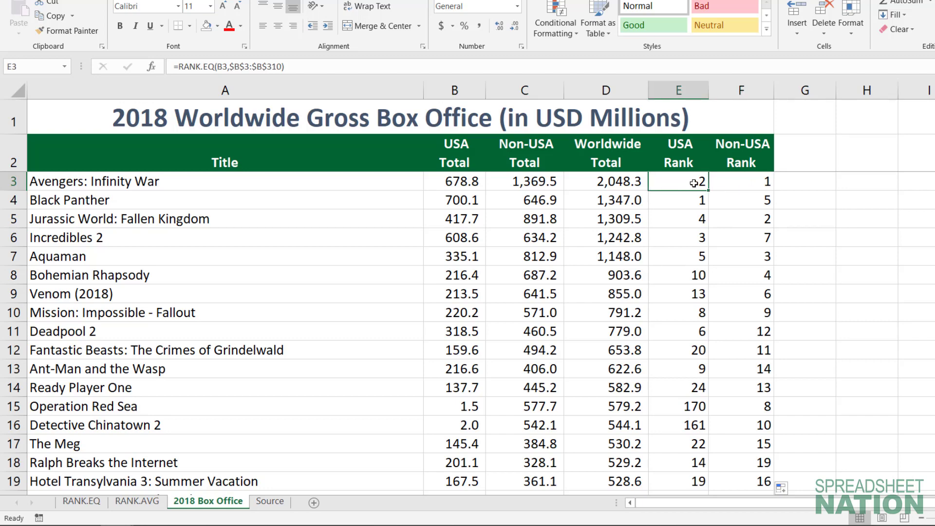
{"action": "scroll", "coordinate": [694, 183], "scroll_direction": "down", "scroll_amount": 4}
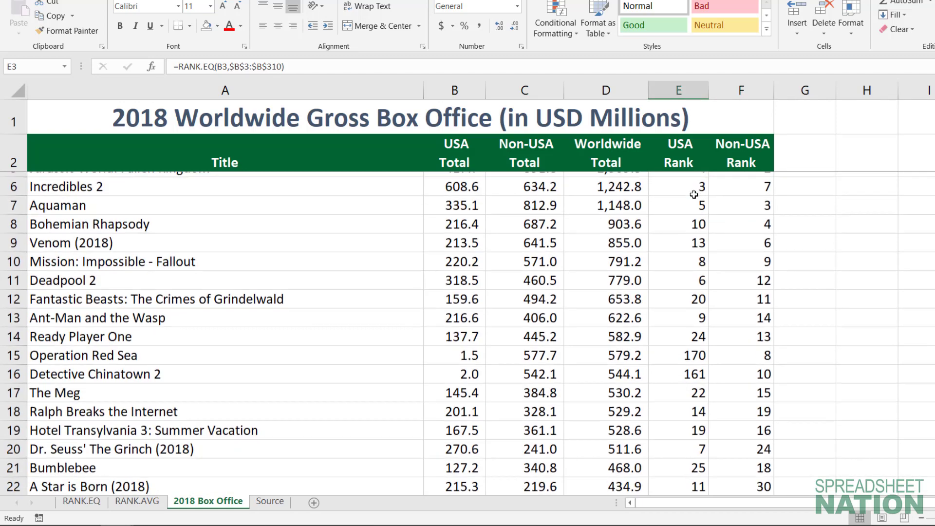
{"action": "scroll", "coordinate": [694, 214], "scroll_direction": "up", "scroll_amount": 4}
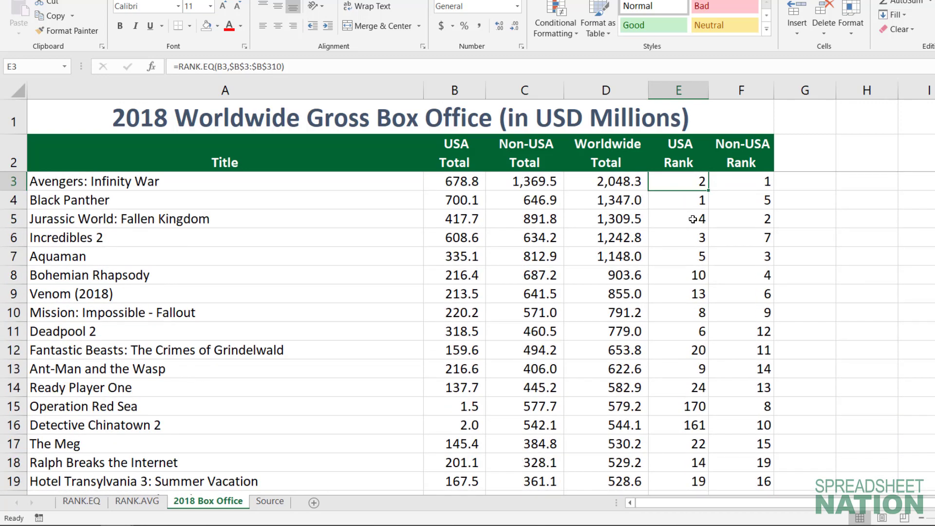
{"action": "scroll", "coordinate": [712, 215], "scroll_direction": "down", "scroll_amount": 2}
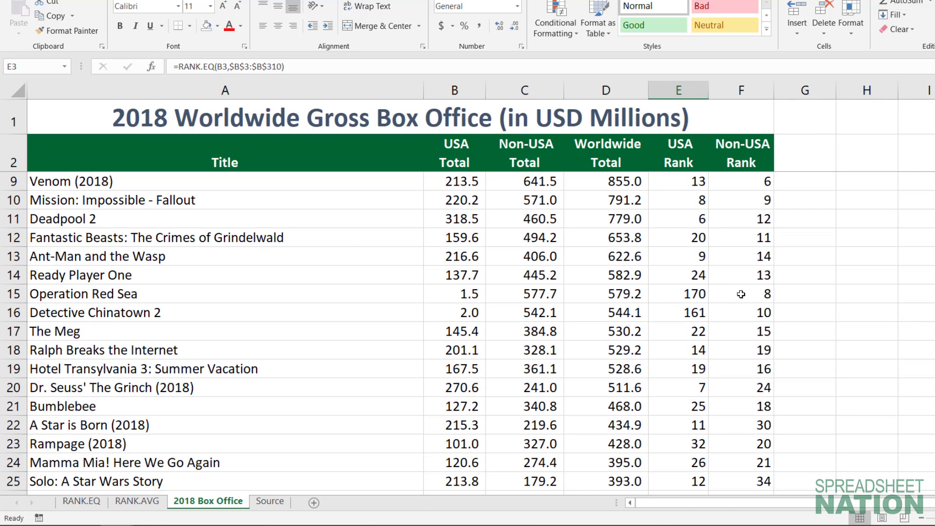
{"action": "left_click", "coordinate": [701, 291]}
{"action": "left_click_drag", "start_coordinate": [700, 292], "coordinate": [731, 308]}
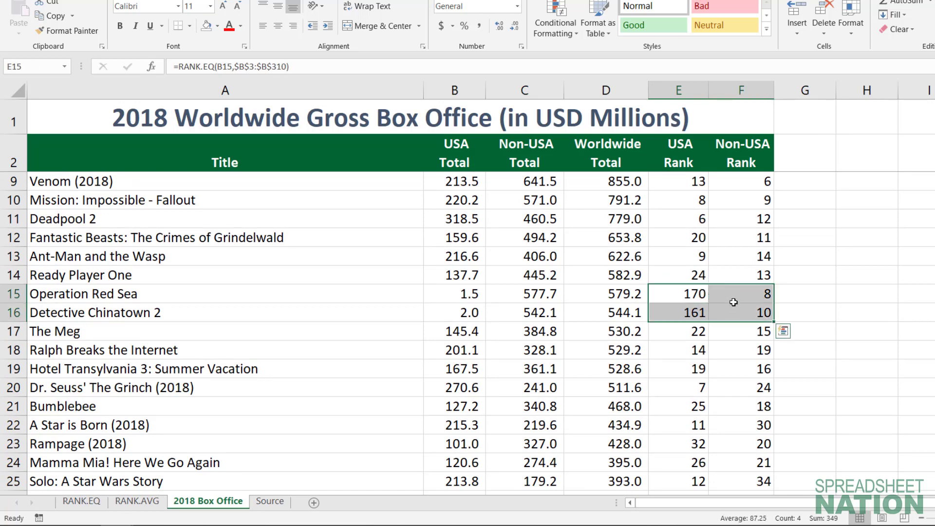
{"action": "left_click", "coordinate": [755, 294]}
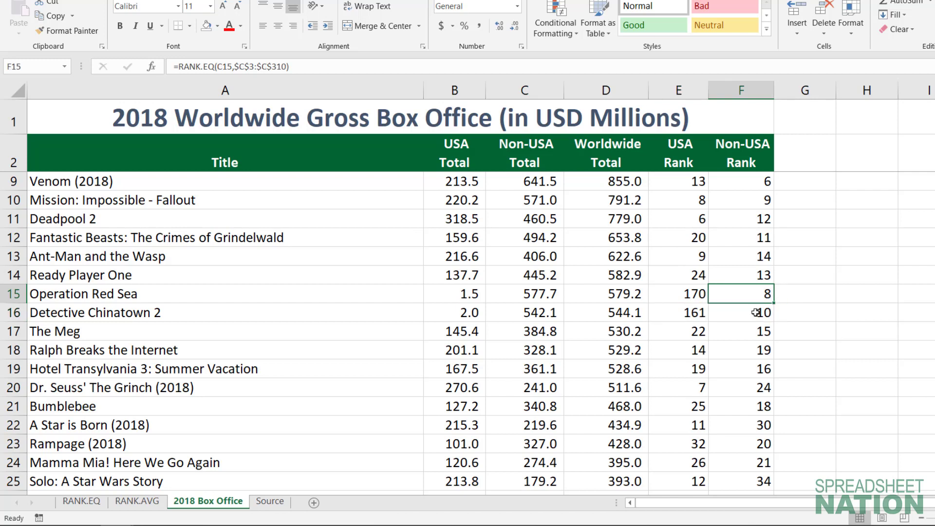
{"action": "left_click", "coordinate": [755, 312]}
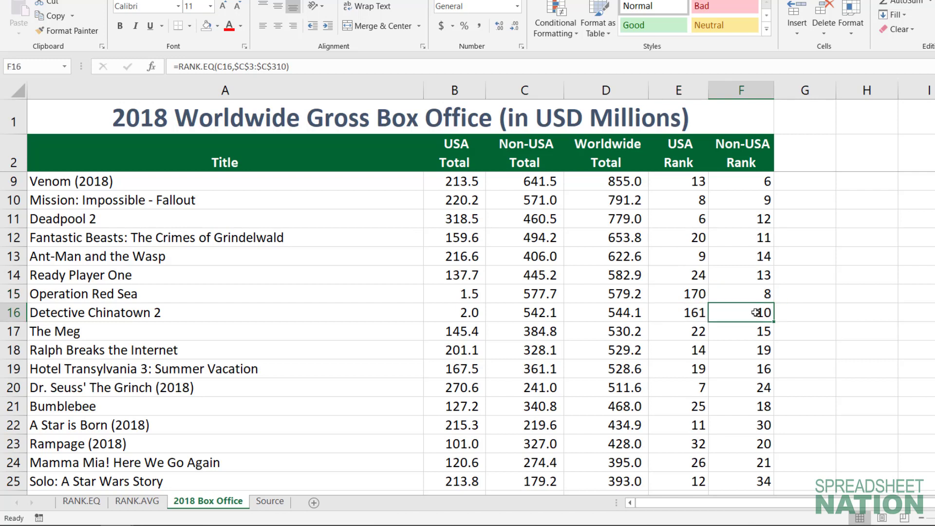
{"action": "left_click", "coordinate": [686, 294]}
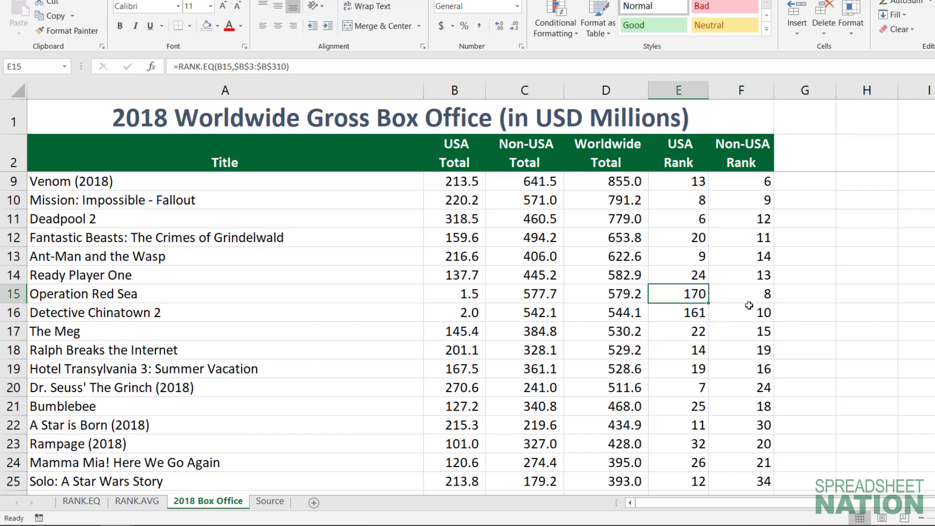
{"action": "left_click", "coordinate": [700, 313]}
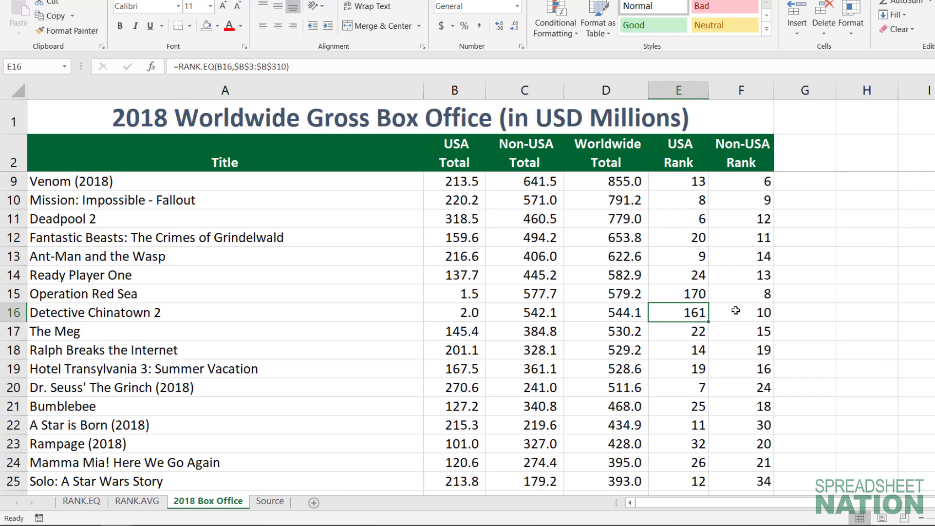
Look through the USA and Non-USA ranks from the first films down to those around row 100.
{"action": "scroll", "coordinate": [712, 403], "scroll_direction": "up", "scroll_amount": 2}
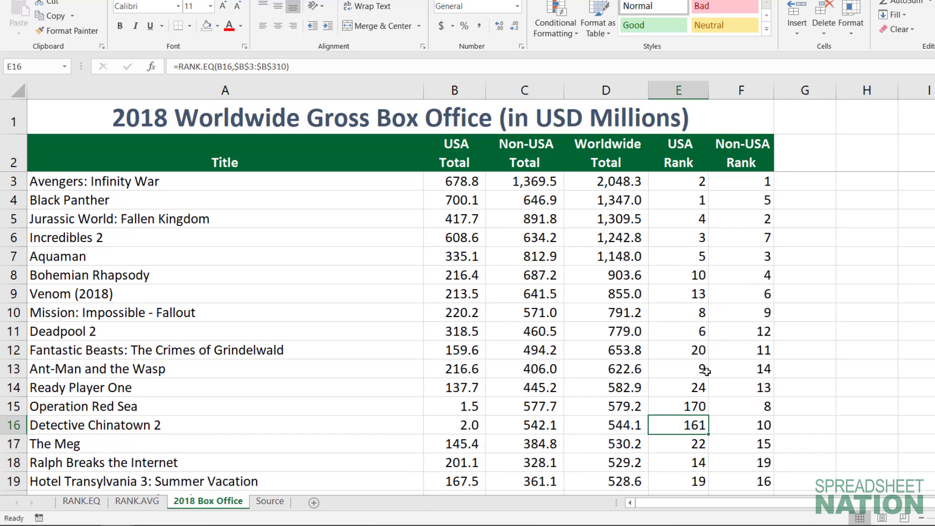
{"action": "scroll", "coordinate": [707, 371], "scroll_direction": "down", "scroll_amount": 20}
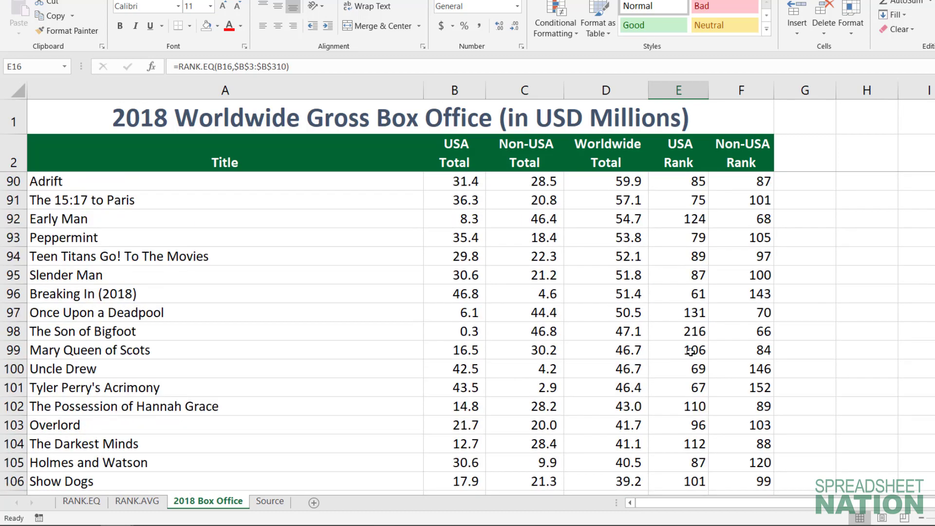